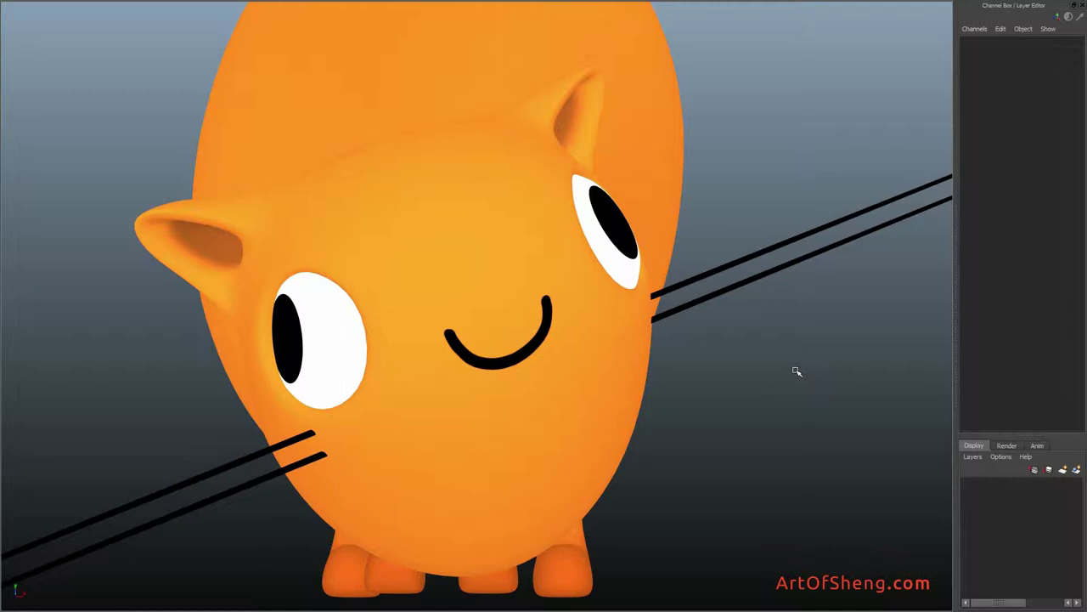
Step: Display the rig control curves and select the eye control to set Drugs to 10
{"action": "key", "text": "ctrl+shift+h"}
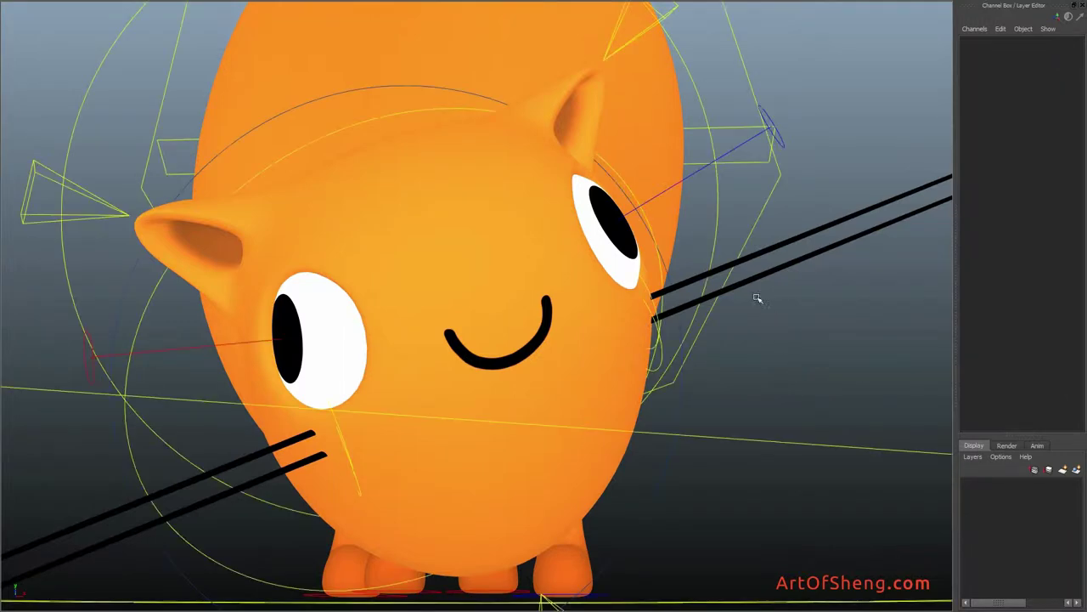
{"action": "left_click", "coordinate": [681, 181]}
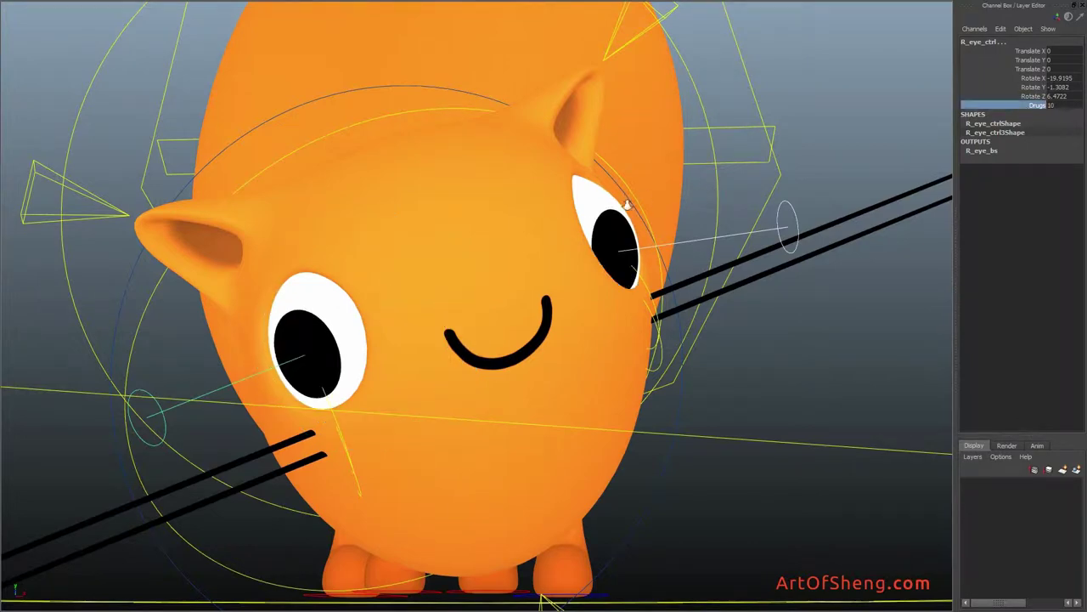
Step: Rotate NECK_ctrl so the cat's head lifts and looks skyward
{"action": "right_click_drag", "start_coordinate": [626, 204], "coordinate": [560, 223], "text": "alt"}
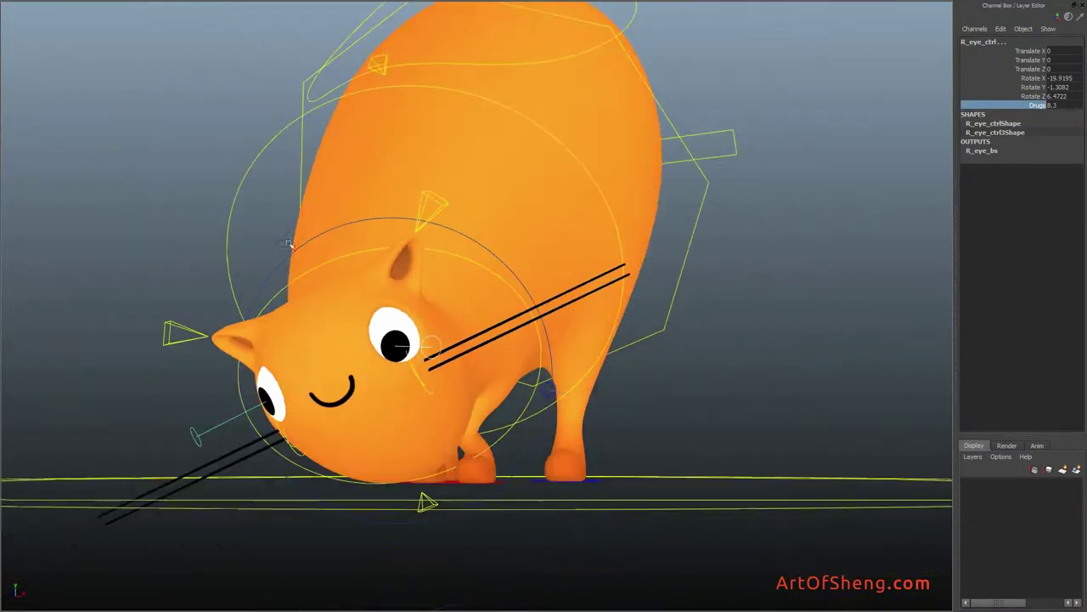
{"action": "left_click", "coordinate": [296, 285]}
{"action": "left_click", "coordinate": [297, 279]}
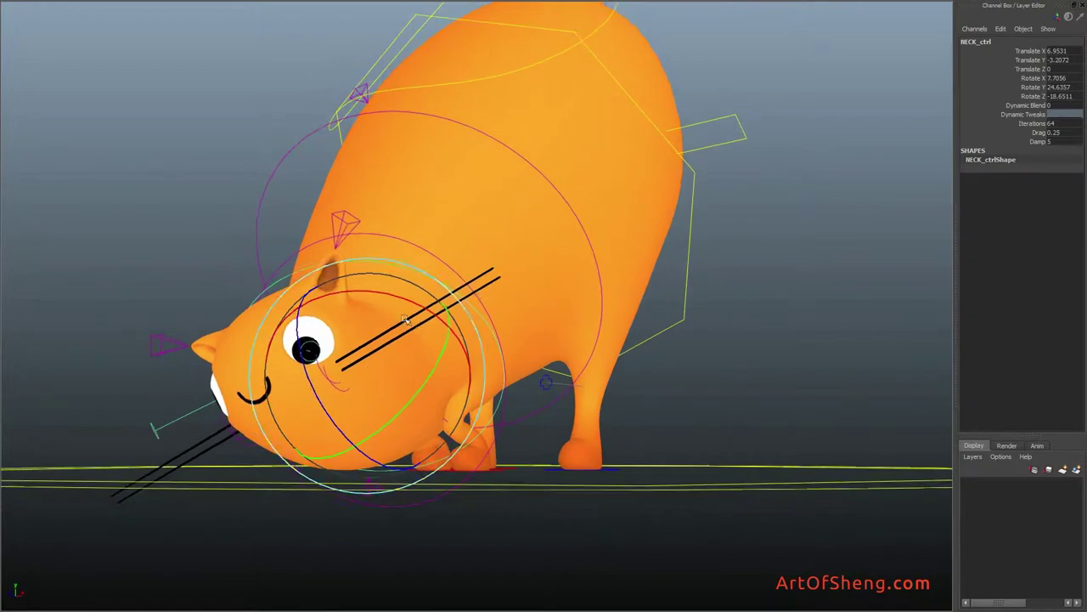
{"action": "mouse_move", "coordinate": [379, 255]}
{"action": "left_mouse_down"}
{"action": "mouse_move", "coordinate": [441, 277]}
{"action": "mouse_move", "coordinate": [548, 243]}
{"action": "mouse_move", "coordinate": [494, 280]}
{"action": "left_mouse_up"}
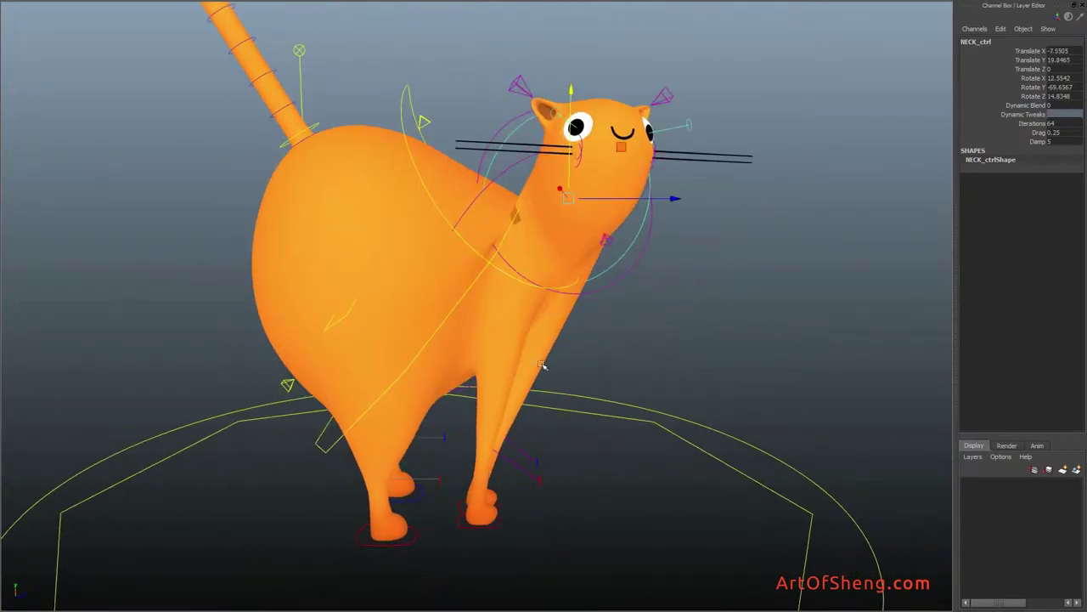
Step: Shift WAIST_ctrl to reshape the body and rotate NECK_ctrl so the head faces forward
{"action": "left_click", "coordinate": [556, 211]}
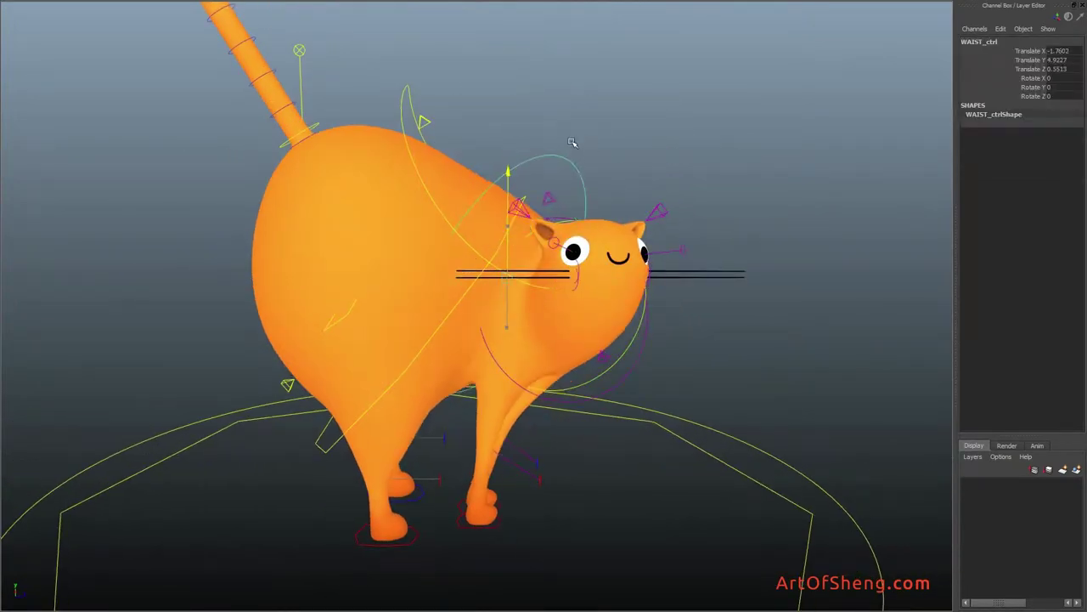
{"action": "left_click_drag", "start_coordinate": [594, 157], "coordinate": [646, 348]}
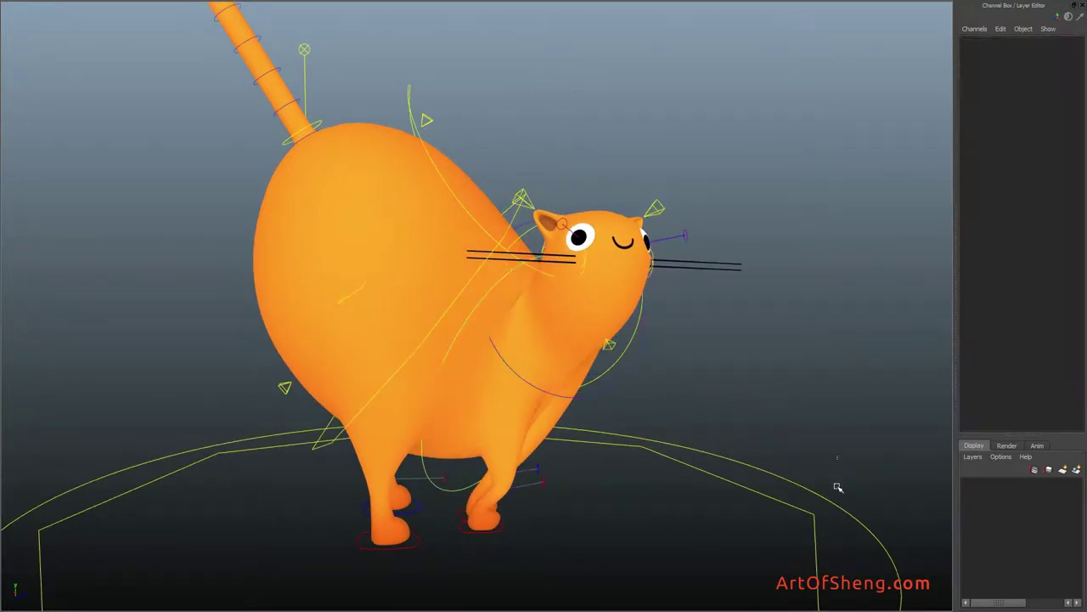
{"action": "left_click", "coordinate": [839, 519]}
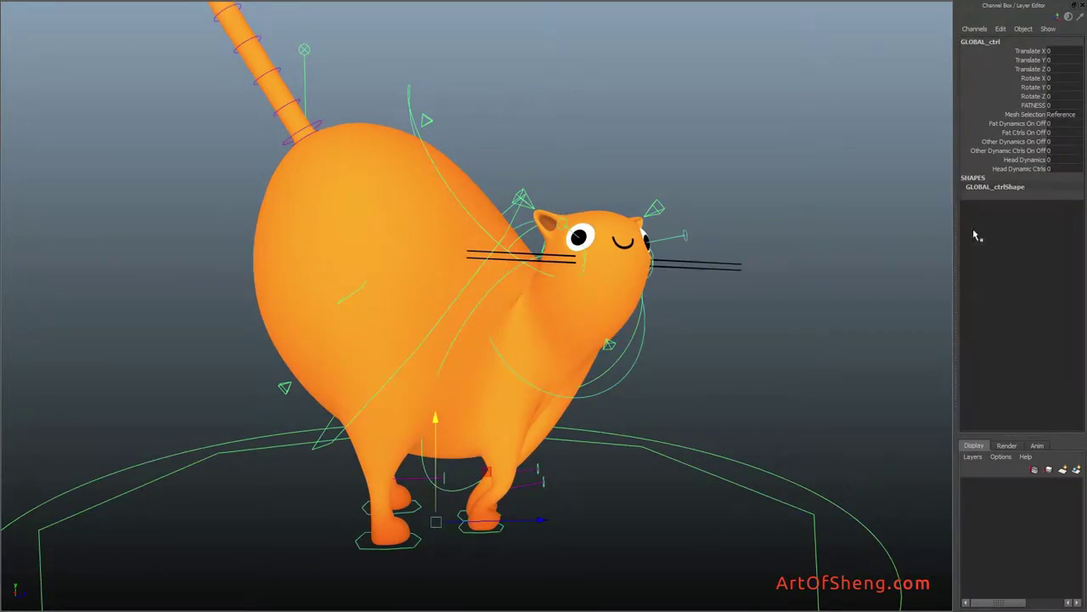
{"action": "left_click", "coordinate": [824, 204]}
{"action": "left_click", "coordinate": [669, 277]}
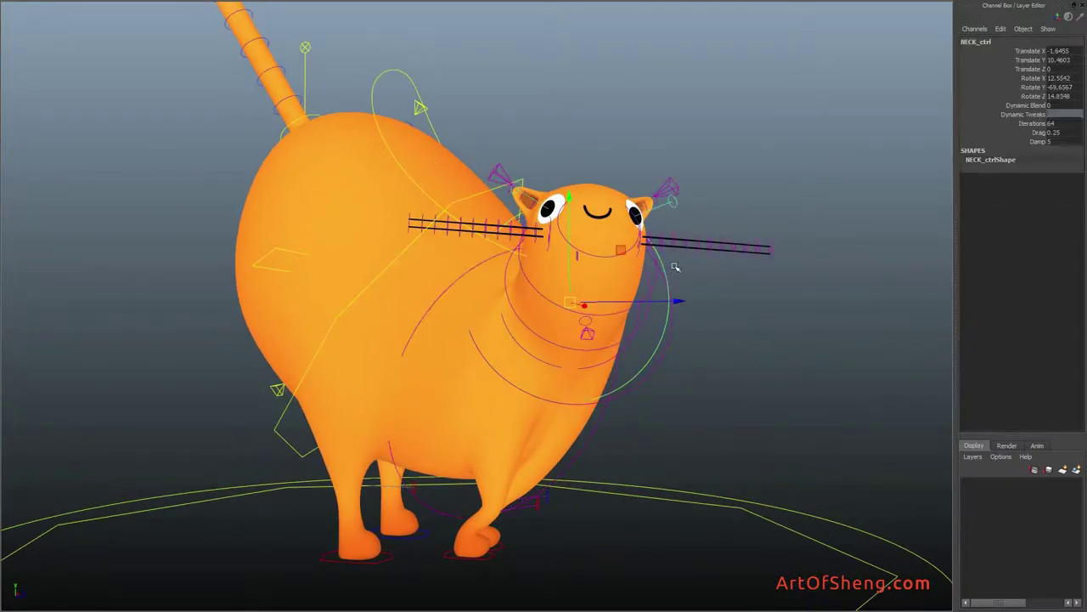
{"action": "mouse_move", "coordinate": [697, 264]}
{"action": "left_mouse_down", "text": "alt"}
{"action": "mouse_move", "coordinate": [579, 331]}
{"action": "mouse_move", "coordinate": [552, 290]}
{"action": "mouse_move", "coordinate": [637, 317]}
{"action": "mouse_move", "coordinate": [638, 347]}
{"action": "mouse_move", "coordinate": [760, 308]}
{"action": "mouse_move", "coordinate": [758, 334]}
{"action": "mouse_move", "coordinate": [360, 238]}
{"action": "mouse_move", "coordinate": [607, 260]}
{"action": "mouse_move", "coordinate": [572, 378]}
{"action": "mouse_move", "coordinate": [589, 351]}
{"action": "mouse_move", "coordinate": [552, 400]}
{"action": "mouse_move", "coordinate": [630, 246]}
{"action": "mouse_move", "coordinate": [585, 333]}
{"action": "left_mouse_up", "text": "alt"}
{"action": "key", "text": "e"}
Step: Inspect the left and right ear attach controls, tilted to Rotate Z near 42
{"action": "left_click", "coordinate": [630, 246]}
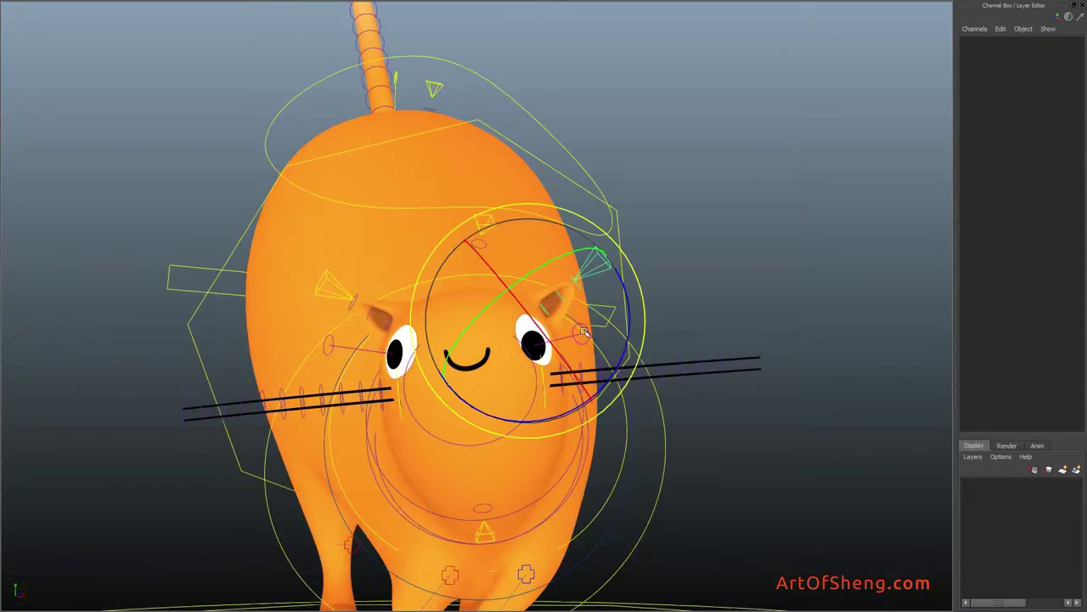
{"action": "left_click", "coordinate": [338, 291]}
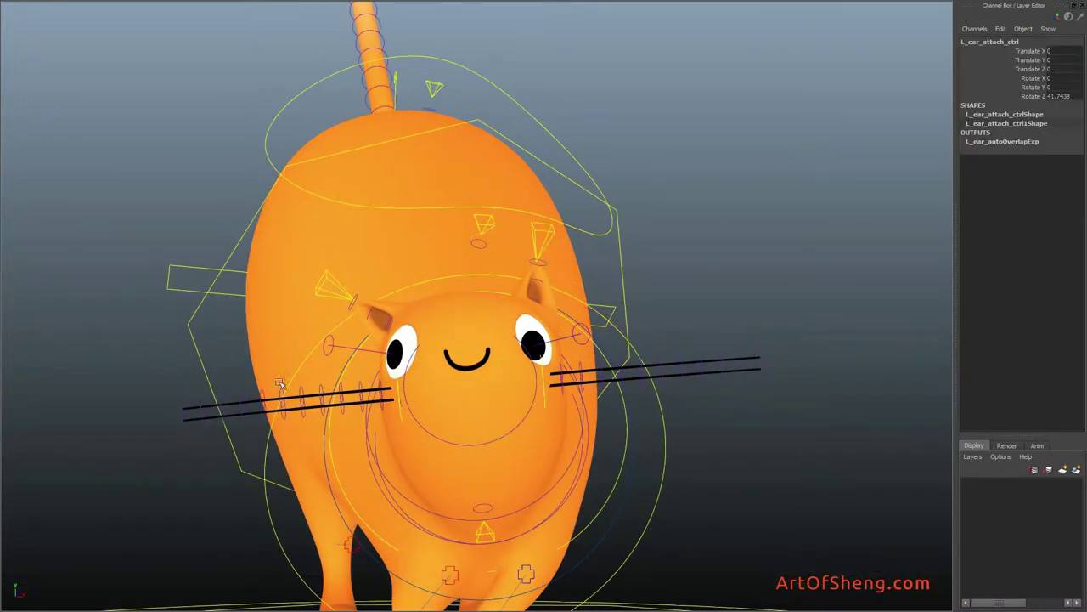
{"action": "left_click", "coordinate": [323, 300]}
{"action": "left_click", "coordinate": [582, 333]}
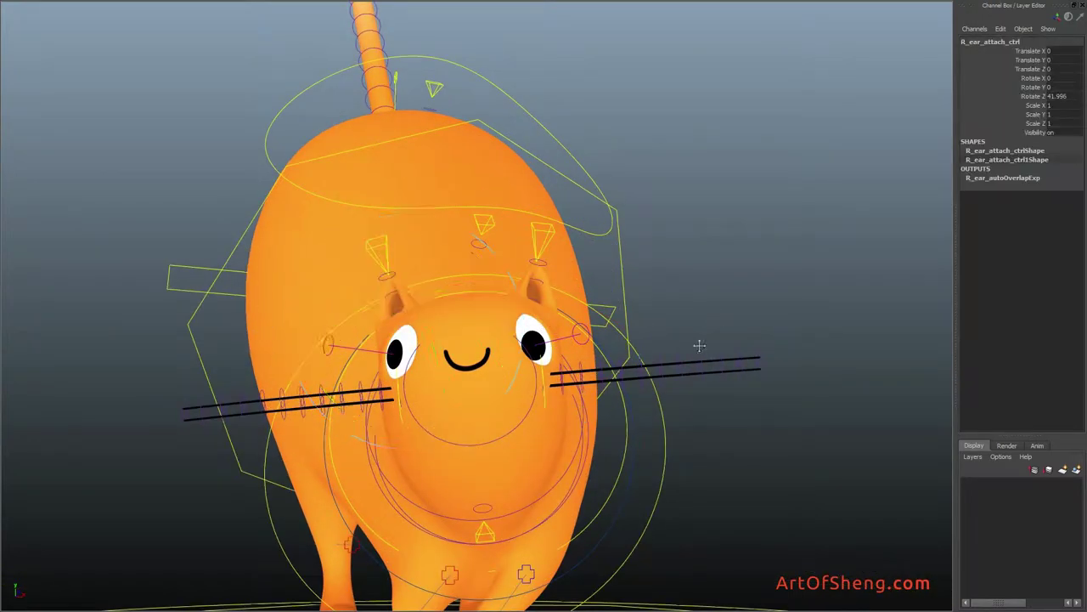
{"action": "mouse_move", "coordinate": [699, 345]}
{"action": "left_mouse_down", "text": "alt"}
{"action": "mouse_move", "coordinate": [631, 286]}
{"action": "mouse_move", "coordinate": [664, 310]}
{"action": "mouse_move", "coordinate": [843, 332]}
{"action": "left_mouse_up", "text": "alt"}
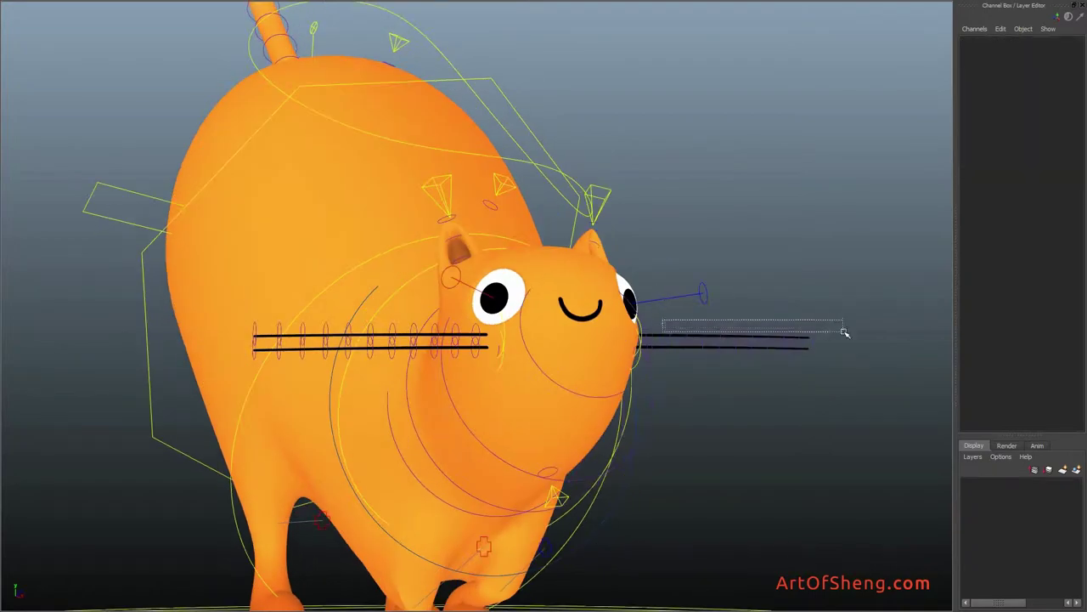
Step: Bend the right whisker downward and curve it into a wave
{"action": "mouse_move", "coordinate": [739, 349]}
{"action": "left_mouse_down", "text": "alt"}
{"action": "mouse_move", "coordinate": [722, 298]}
{"action": "mouse_move", "coordinate": [783, 307]}
{"action": "left_mouse_up", "text": "alt"}
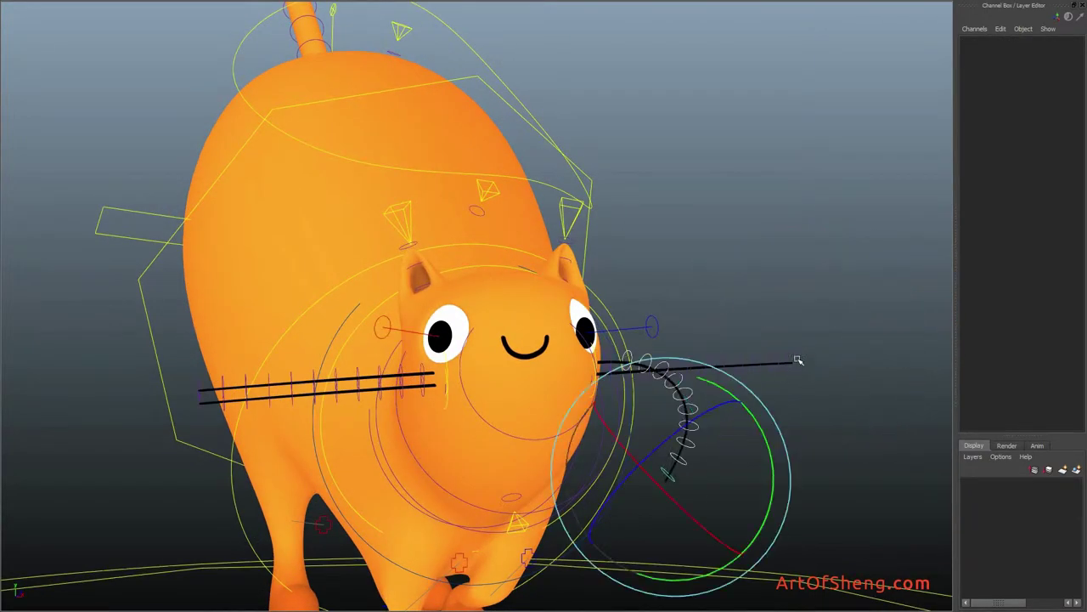
{"action": "left_click_drag", "start_coordinate": [723, 350], "coordinate": [768, 280]}
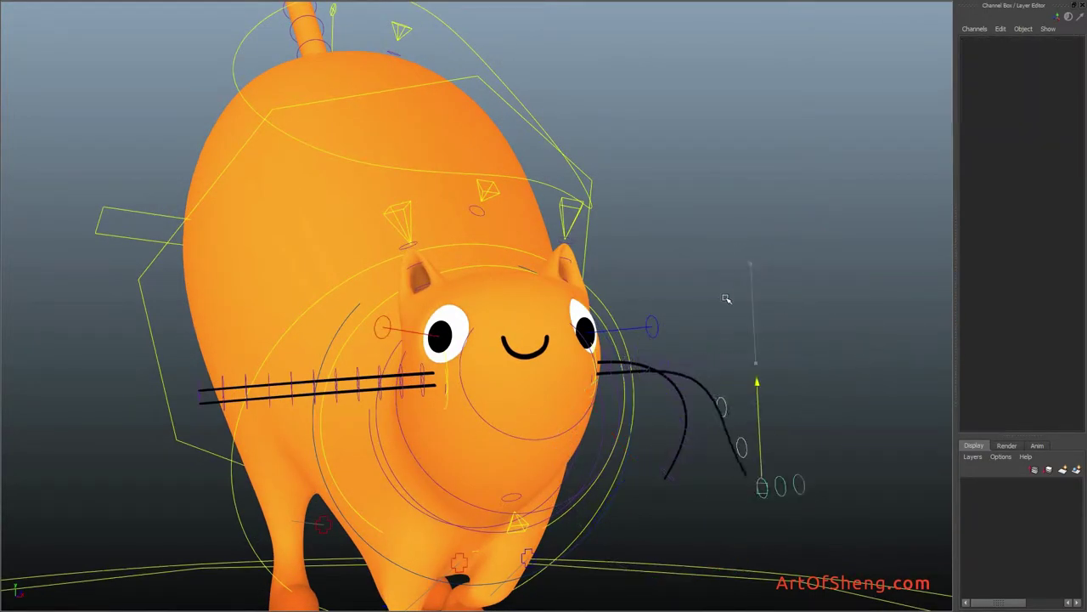
{"action": "left_click_drag", "start_coordinate": [806, 401], "coordinate": [771, 468]}
{"action": "left_click", "coordinate": [838, 418]}
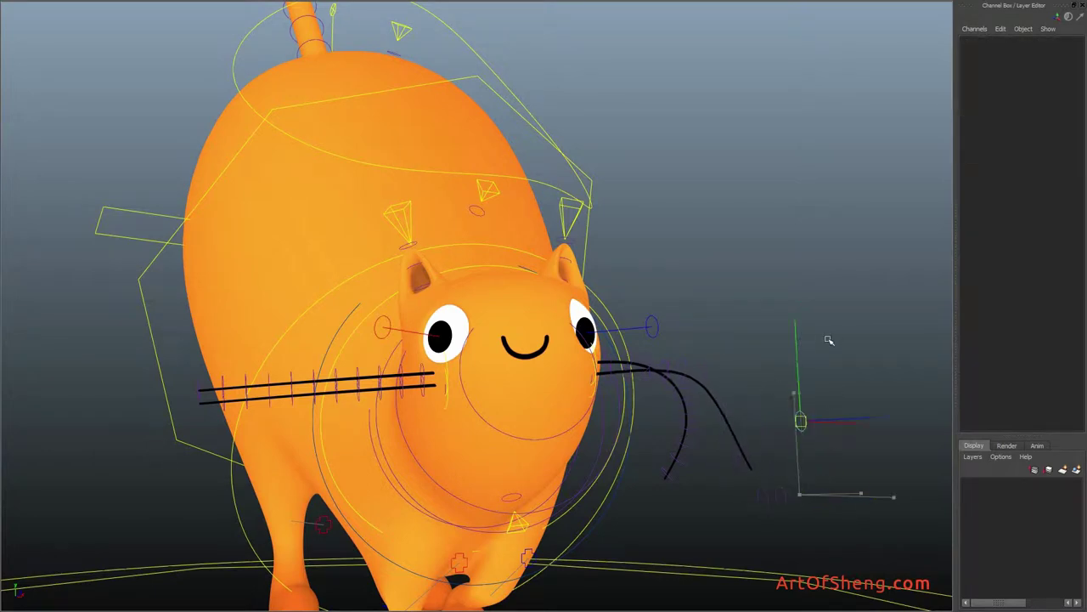
{"action": "left_click", "coordinate": [633, 380]}
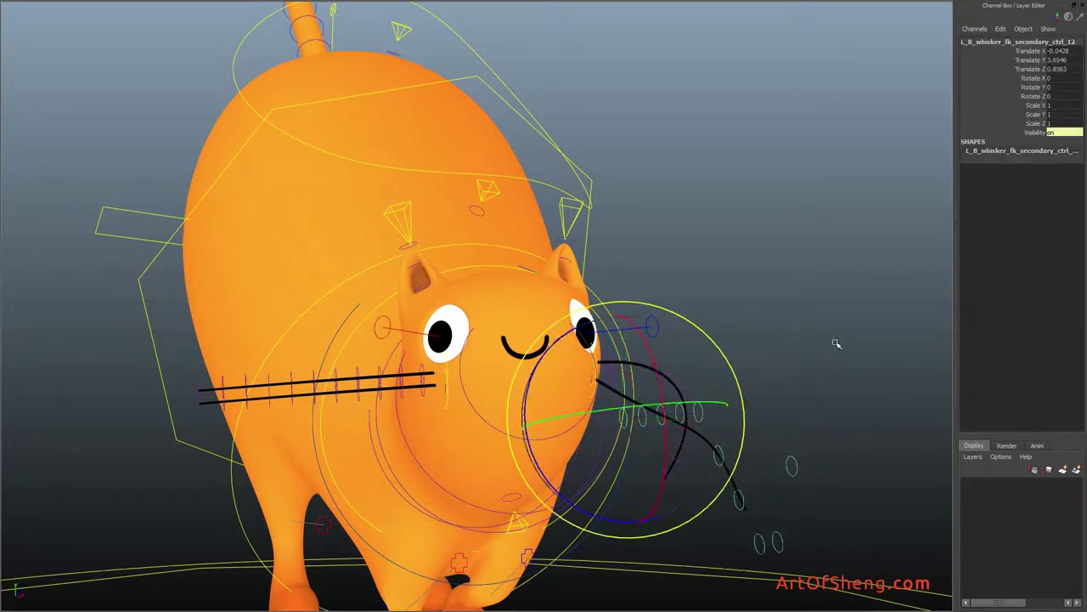
{"action": "left_click_drag", "start_coordinate": [336, 386], "coordinate": [328, 374]}
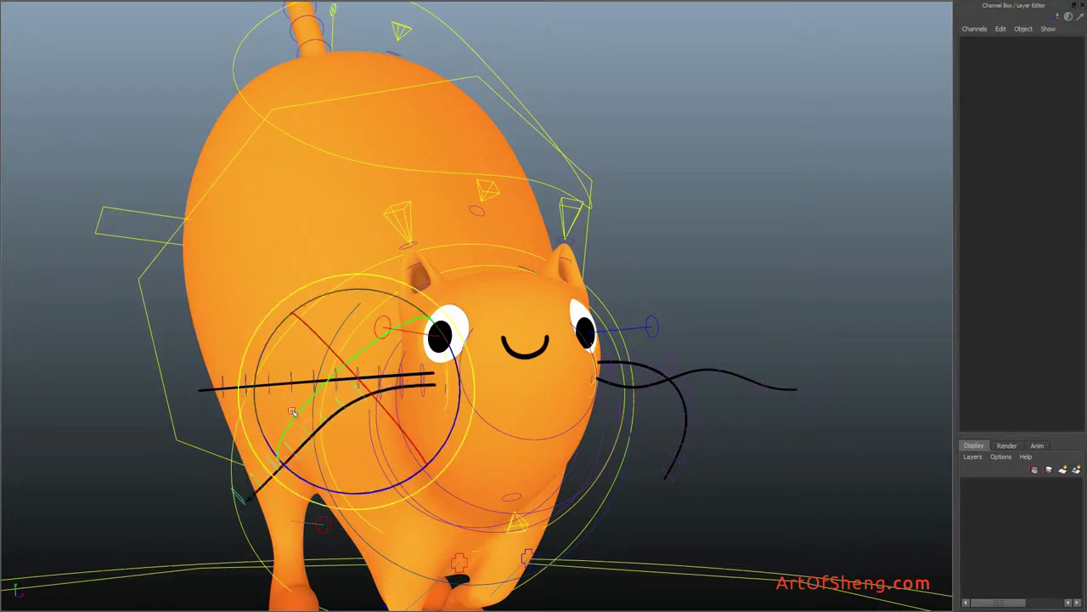
Step: Bend the left whisker down and shape its drooping curve
{"action": "left_click", "coordinate": [255, 497]}
{"action": "left_click_drag", "start_coordinate": [255, 497], "coordinate": [168, 352]}
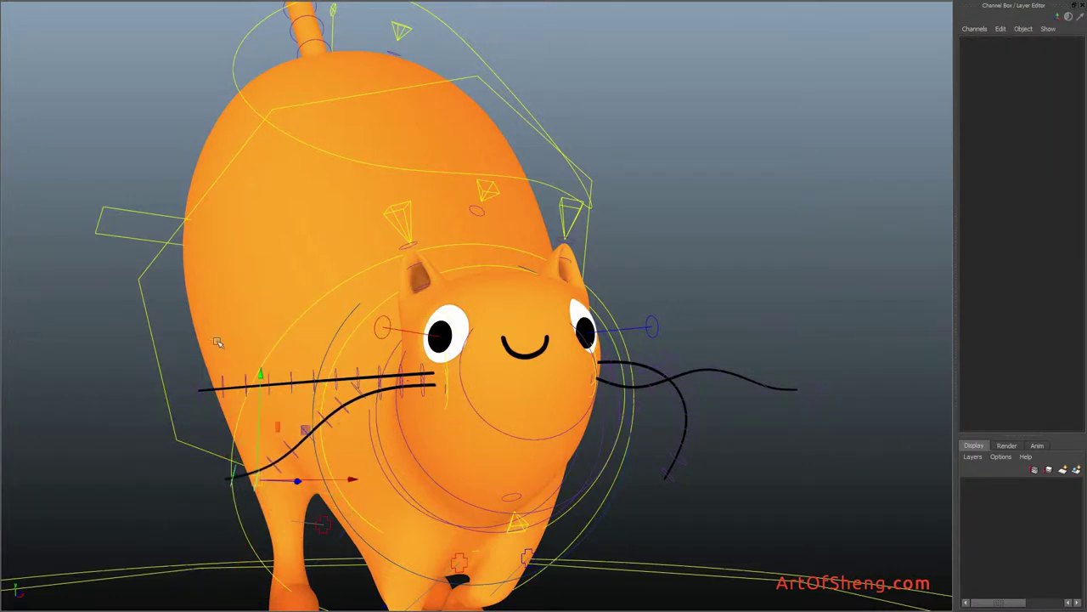
{"action": "left_click_drag", "start_coordinate": [255, 384], "coordinate": [345, 346]}
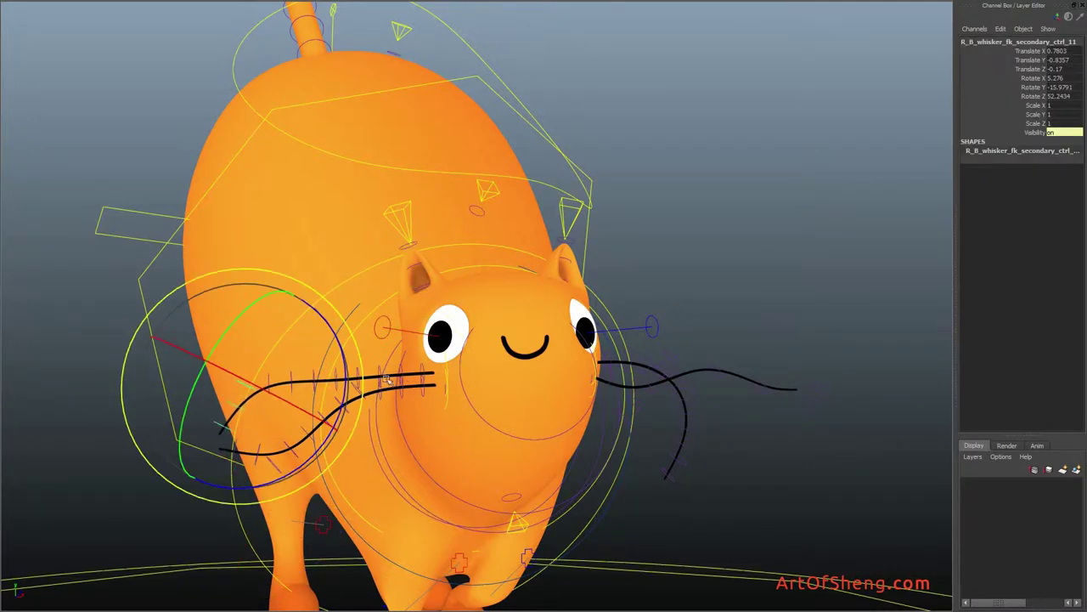
{"action": "left_click", "coordinate": [429, 323]}
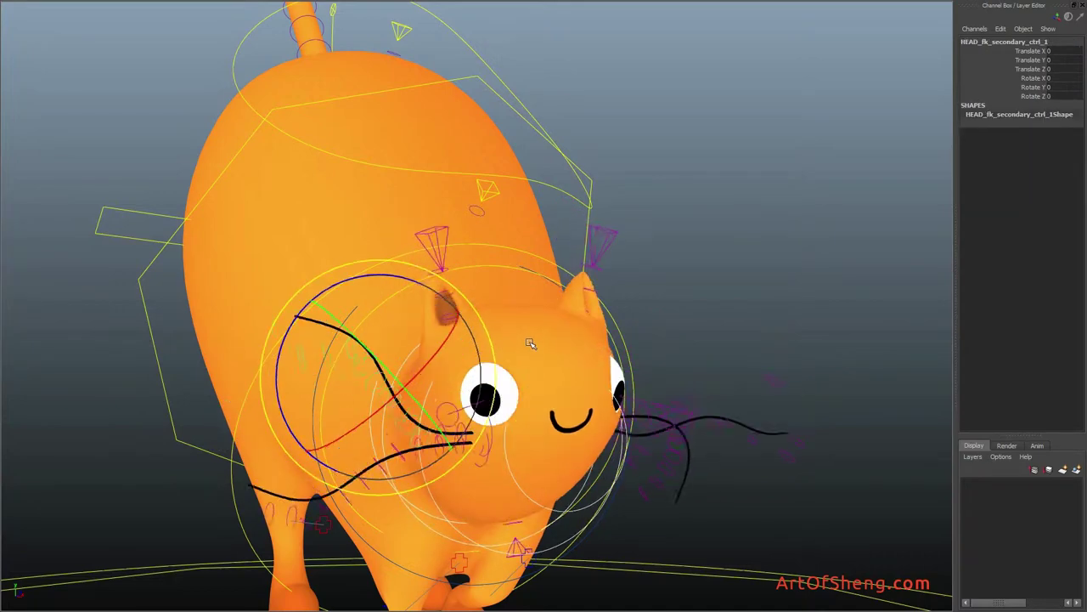
Step: Curl another whisker, then select the head control from a front-on view
{"action": "left_click", "coordinate": [651, 304]}
{"action": "left_click_drag", "start_coordinate": [651, 303], "coordinate": [484, 261], "text": "alt"}
{"action": "left_click", "coordinate": [484, 261]}
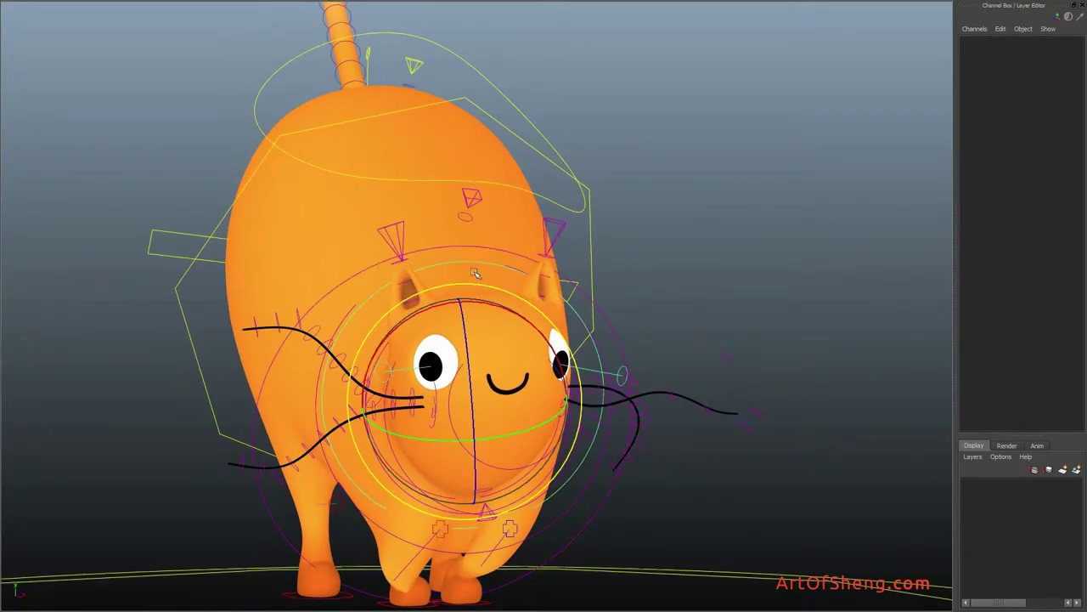
{"action": "mouse_move", "coordinate": [477, 263]}
{"action": "left_mouse_down", "text": "alt"}
{"action": "mouse_move", "coordinate": [524, 382]}
{"action": "mouse_move", "coordinate": [583, 375]}
{"action": "mouse_move", "coordinate": [510, 323]}
{"action": "mouse_move", "coordinate": [476, 280]}
{"action": "mouse_move", "coordinate": [457, 337]}
{"action": "mouse_move", "coordinate": [388, 287]}
{"action": "mouse_move", "coordinate": [365, 340]}
{"action": "mouse_move", "coordinate": [393, 365]}
{"action": "mouse_move", "coordinate": [374, 293]}
{"action": "left_mouse_up", "text": "alt"}
{"action": "left_click", "coordinate": [505, 287]}
Step: Move NECK_ctrl down to lower the cat's head and neck
{"action": "key", "text": "w"}
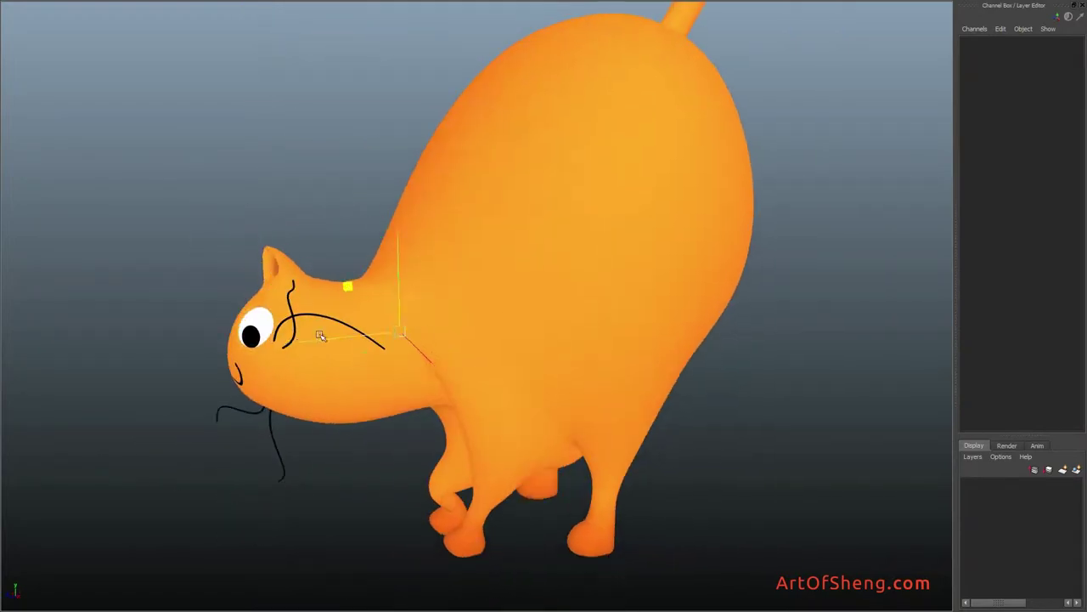
{"action": "mouse_move", "coordinate": [320, 335]}
{"action": "left_mouse_down"}
{"action": "mouse_move", "coordinate": [323, 275]}
{"action": "mouse_move", "coordinate": [341, 267]}
{"action": "mouse_move", "coordinate": [335, 236]}
{"action": "left_mouse_up"}
{"action": "key", "text": "e"}
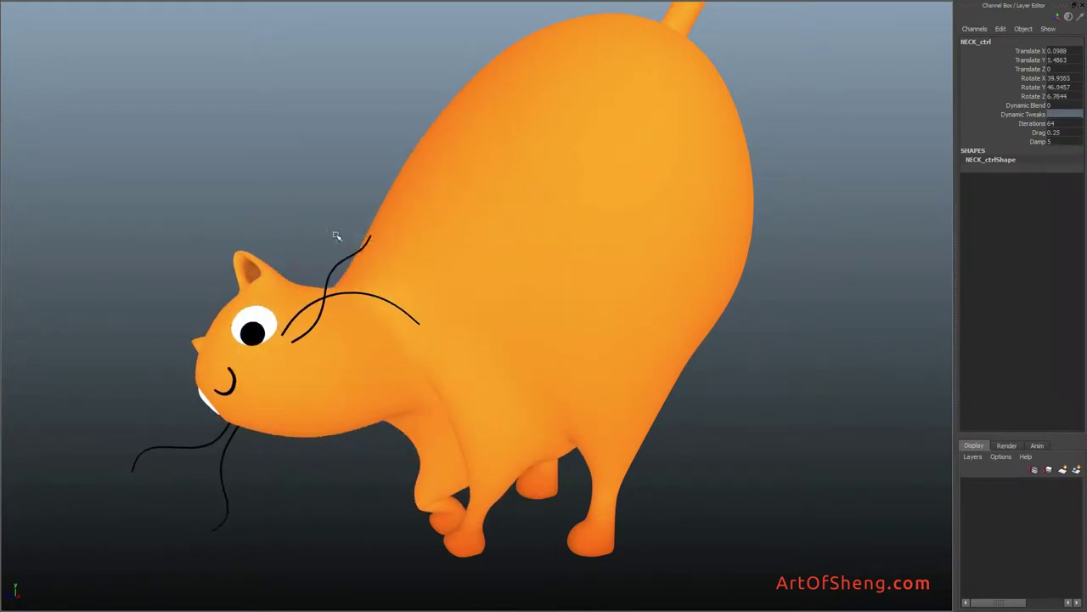
Step: Move WAIST_ctrl upward to push the cat's back into a bulge
{"action": "left_click", "coordinate": [437, 255]}
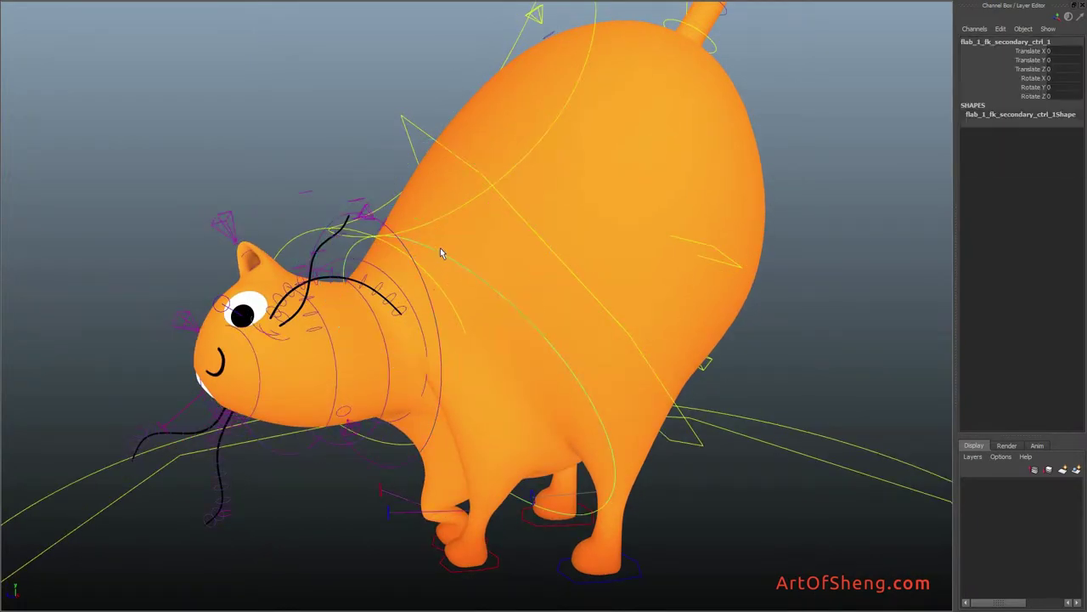
{"action": "left_click_drag", "start_coordinate": [436, 254], "coordinate": [402, 176], "text": "alt"}
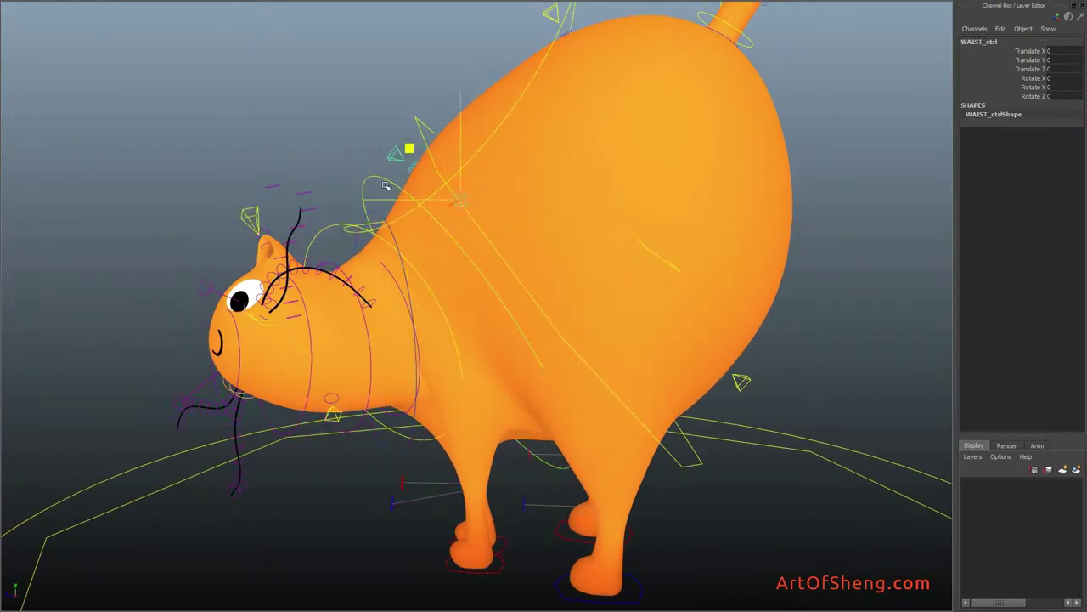
{"action": "key", "text": "w"}
{"action": "left_click_drag", "start_coordinate": [392, 152], "coordinate": [536, 90], "text": "alt"}
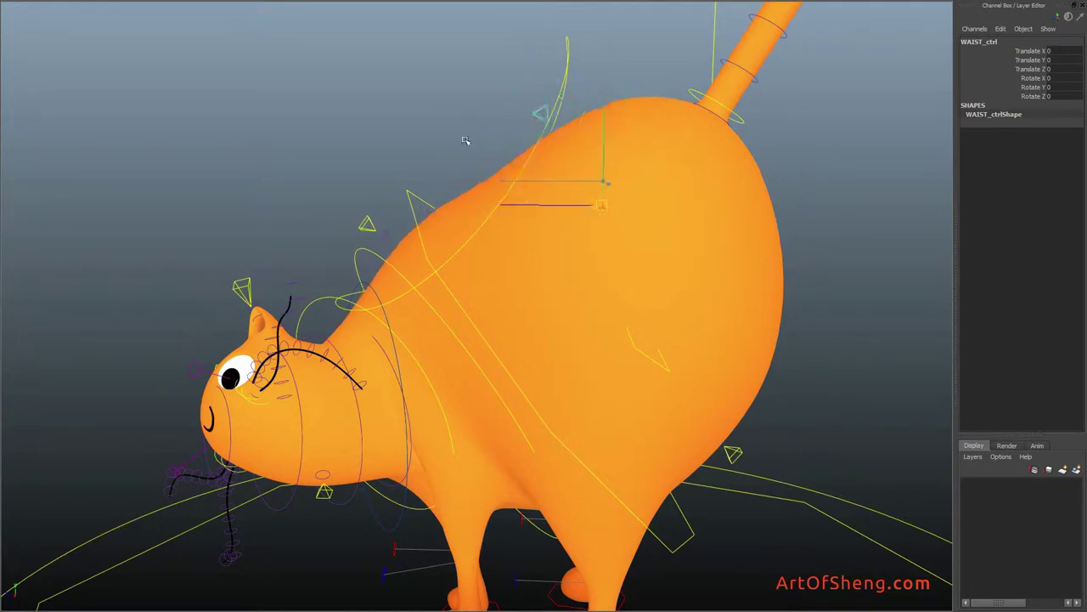
{"action": "middle_click_drag", "start_coordinate": [474, 147], "coordinate": [443, 116]}
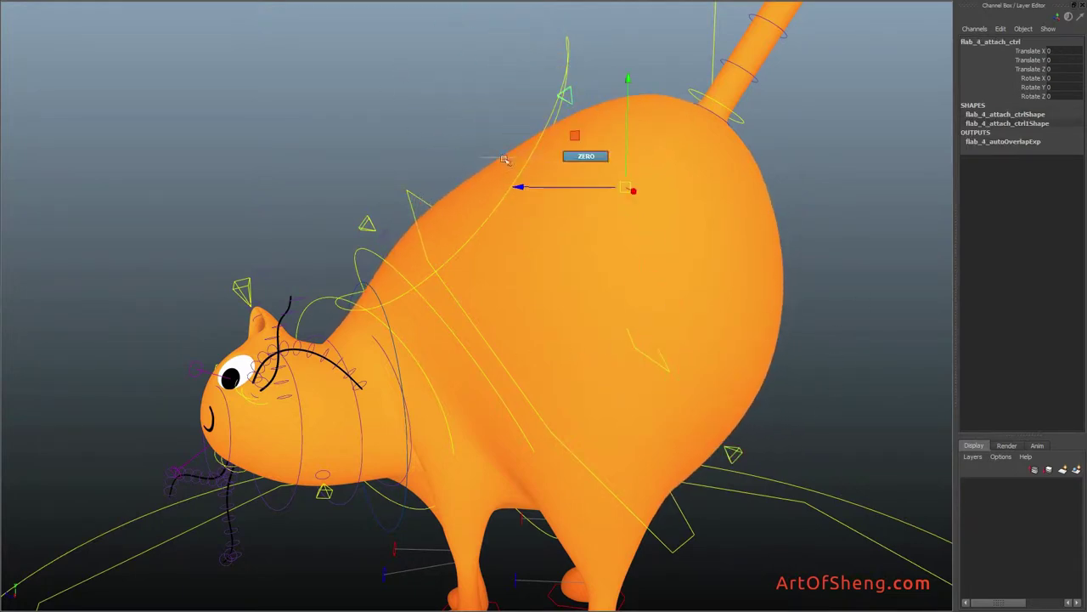
Step: Play back the timeline with controls hidden to watch the jiggle, then select ROOT_ctrl
{"action": "left_click", "coordinate": [432, 206]}
{"action": "key", "text": "alt+v"}
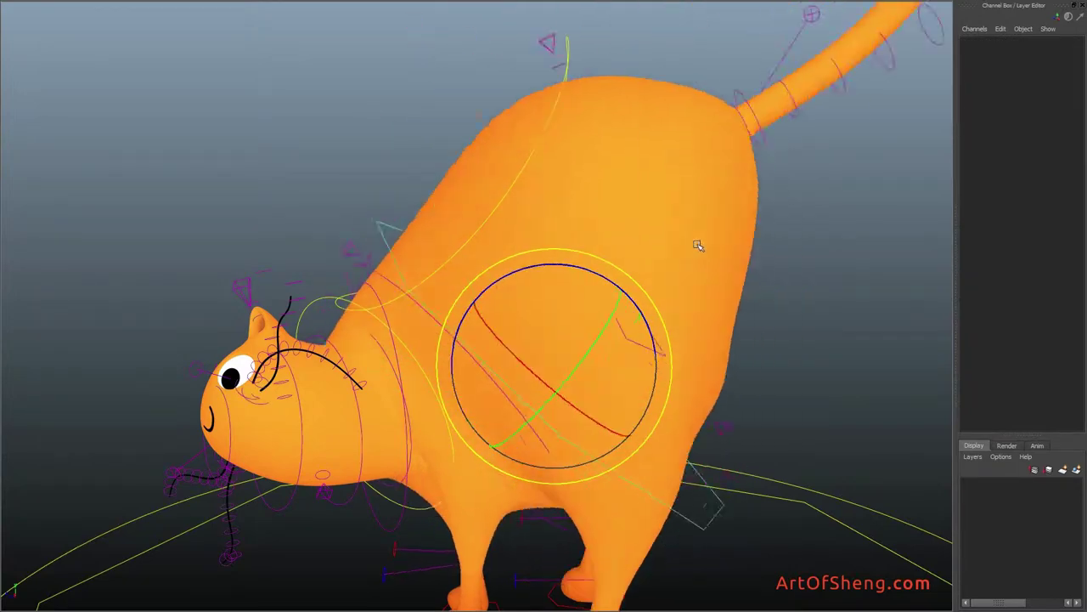
{"action": "key", "text": "ctrl+h"}
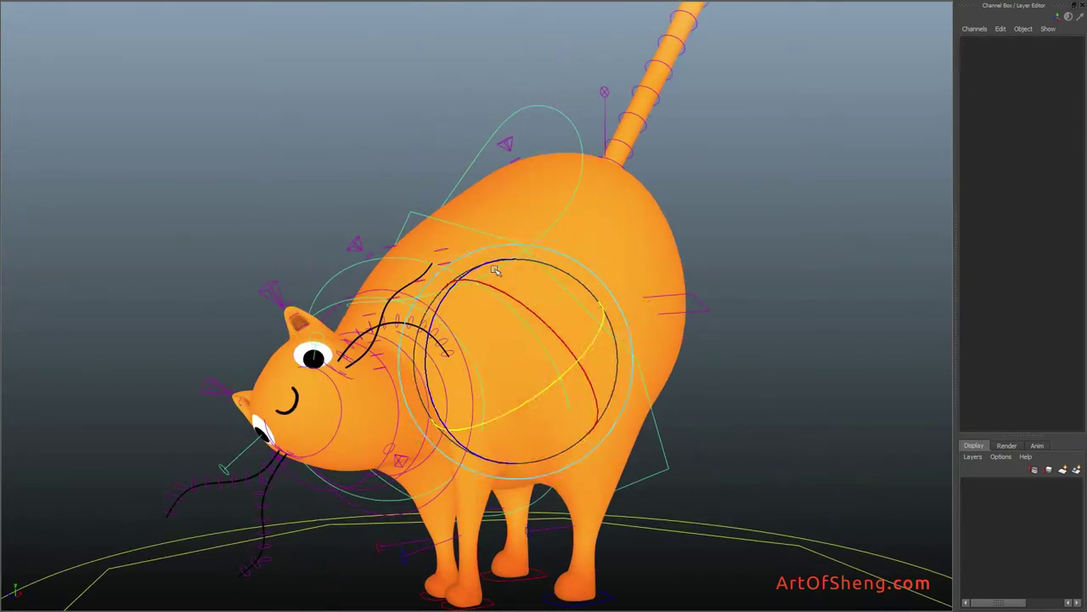
{"action": "left_click", "coordinate": [475, 309]}
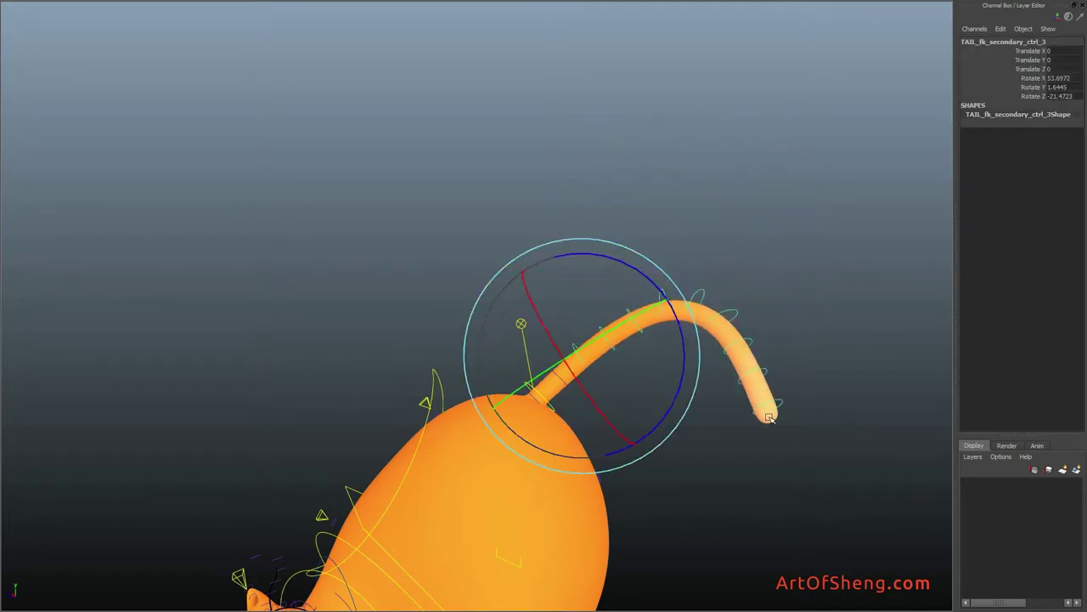
Step: Review the curled tail pose and select TAIL_attach_ctrl at the tail's base for rotating
{"action": "left_click", "coordinate": [795, 418]}
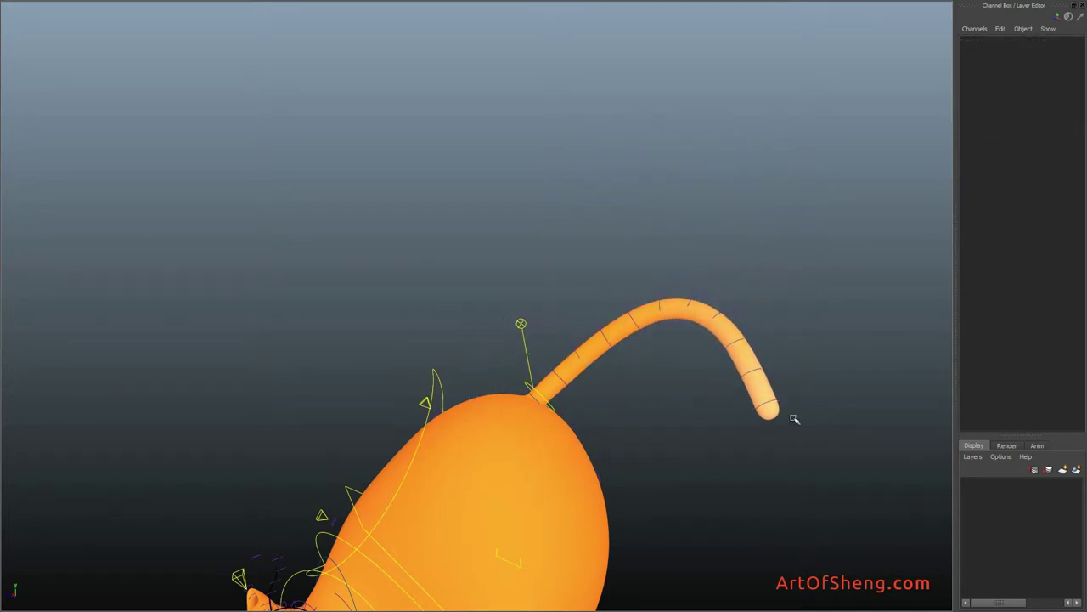
{"action": "left_click", "coordinate": [741, 343]}
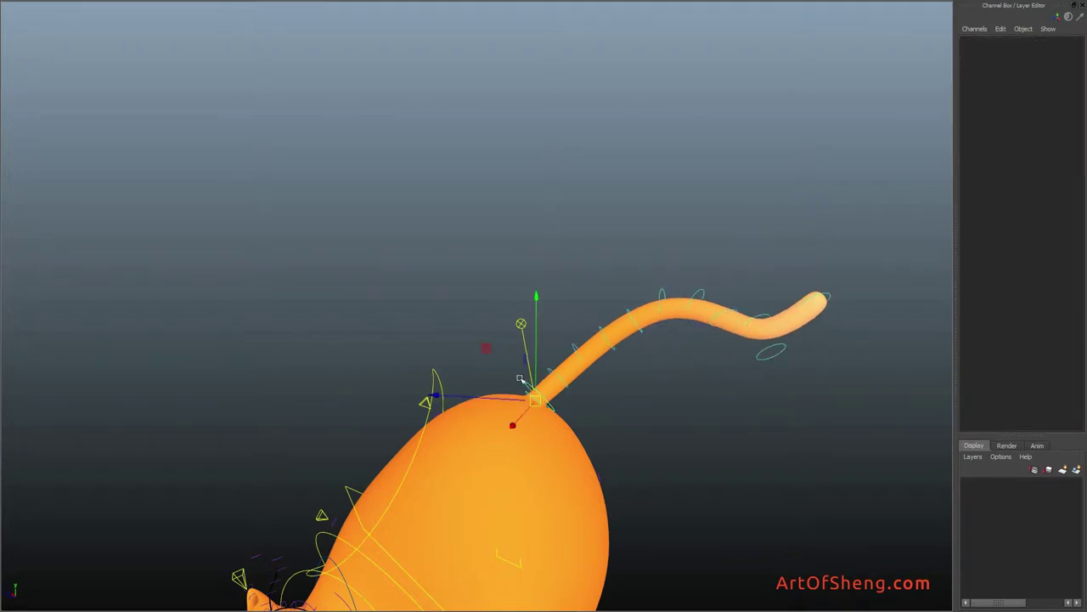
{"action": "key", "text": "e"}
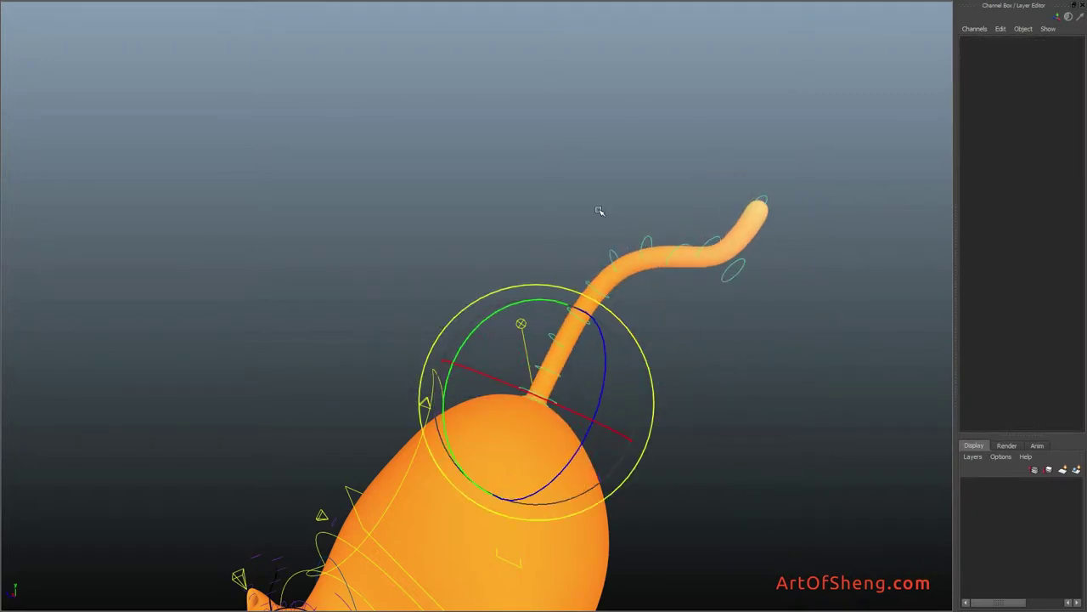
{"action": "left_click", "coordinate": [418, 387]}
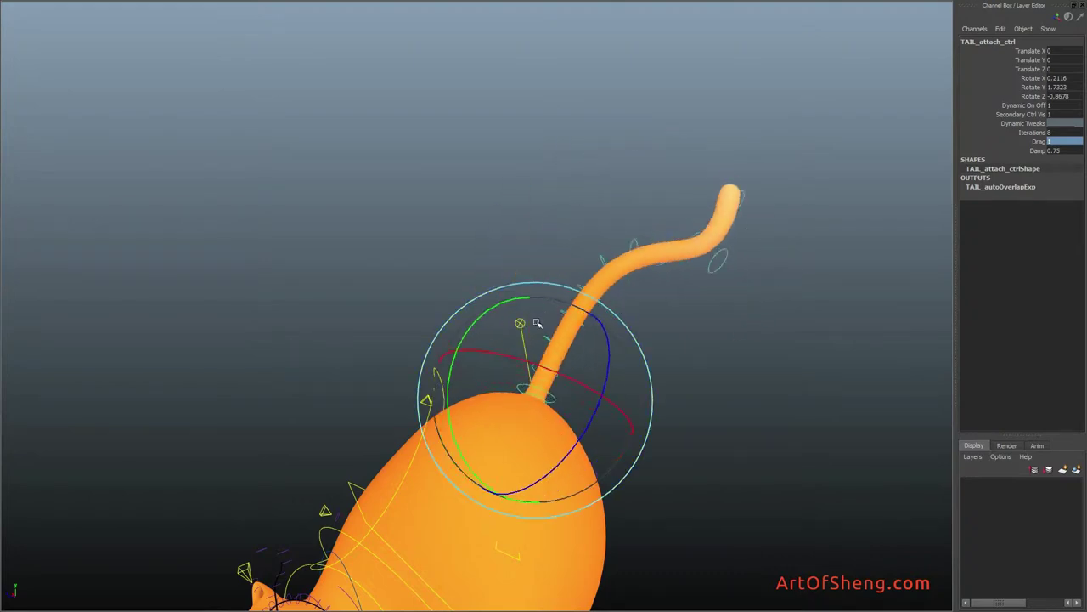
Step: Rotate TAIL_attach_ctrl to swing the tail and tune it to Iterations 18, Drag 0.8
{"action": "mouse_move", "coordinate": [539, 372]}
{"action": "left_mouse_down"}
{"action": "mouse_move", "coordinate": [466, 362]}
{"action": "mouse_move", "coordinate": [633, 333]}
{"action": "mouse_move", "coordinate": [596, 313]}
{"action": "left_mouse_up"}
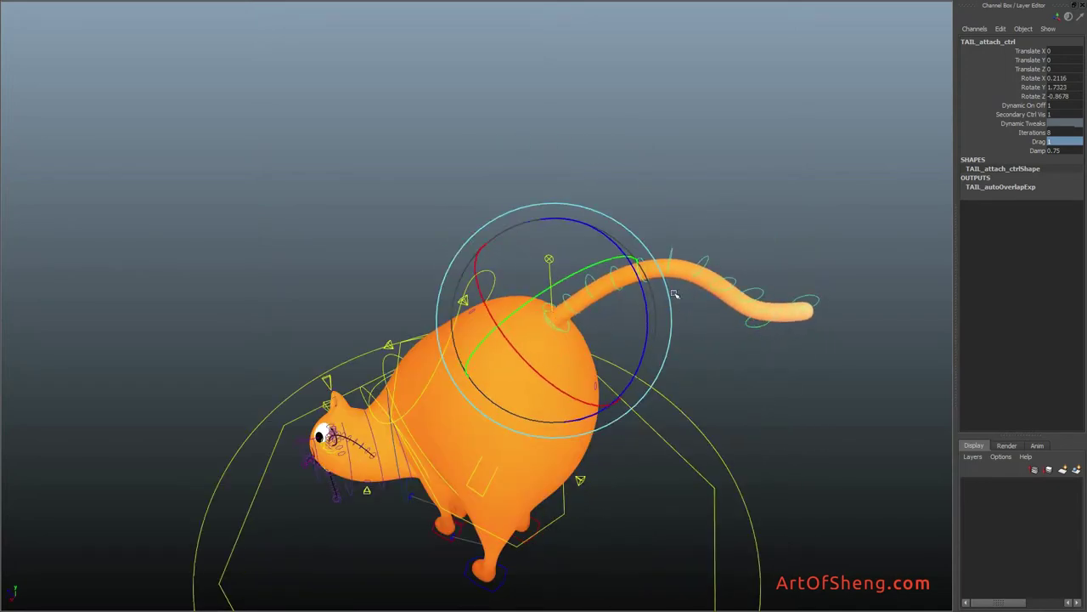
{"action": "left_click_drag", "start_coordinate": [676, 294], "coordinate": [1057, 143]}
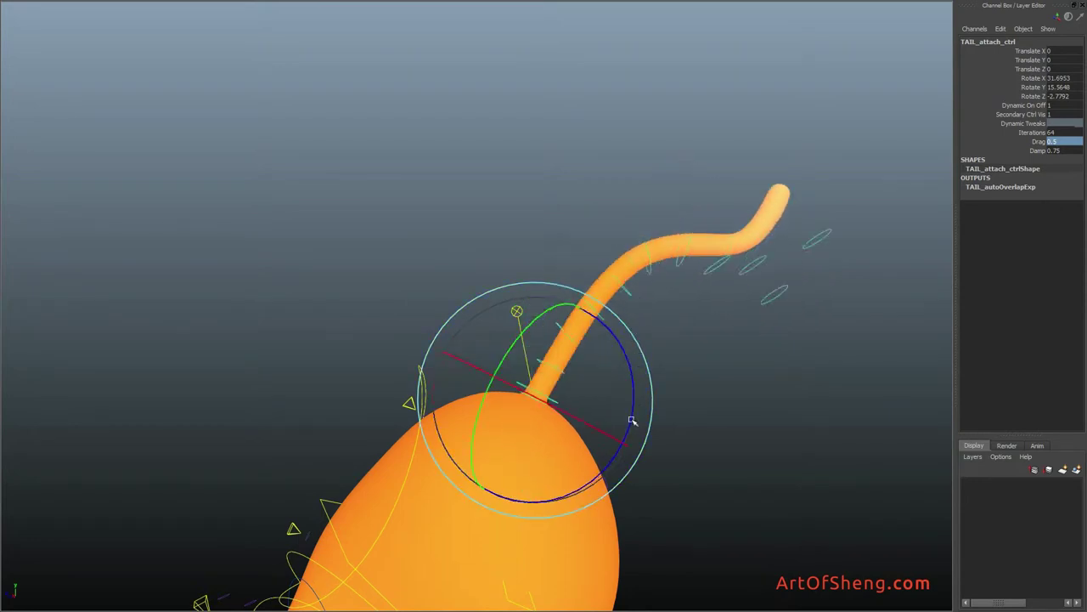
{"action": "left_click_drag", "start_coordinate": [546, 388], "coordinate": [573, 396]}
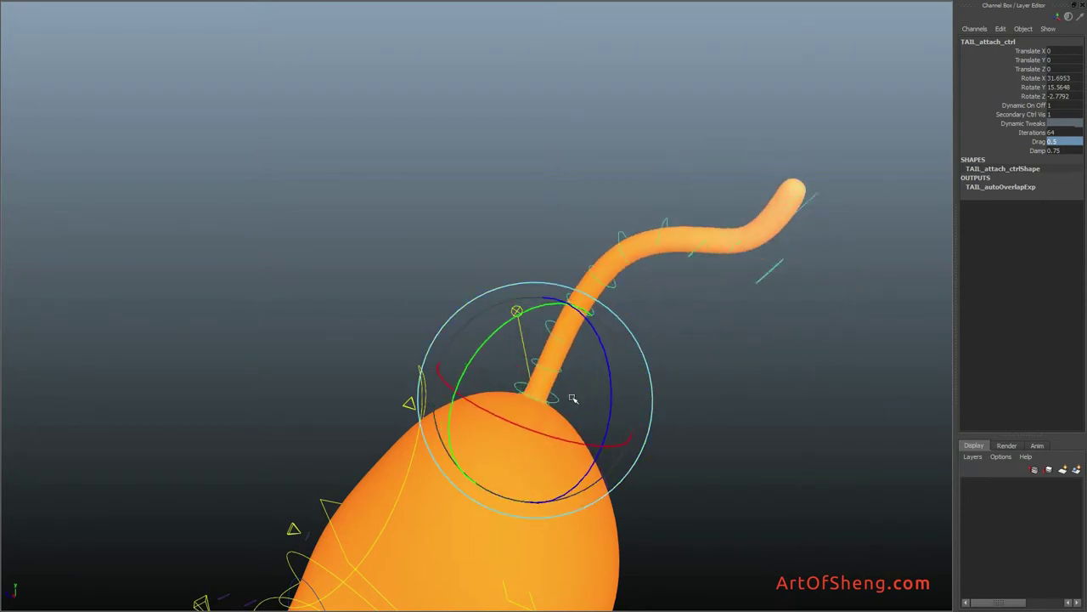
{"action": "left_click", "coordinate": [718, 381]}
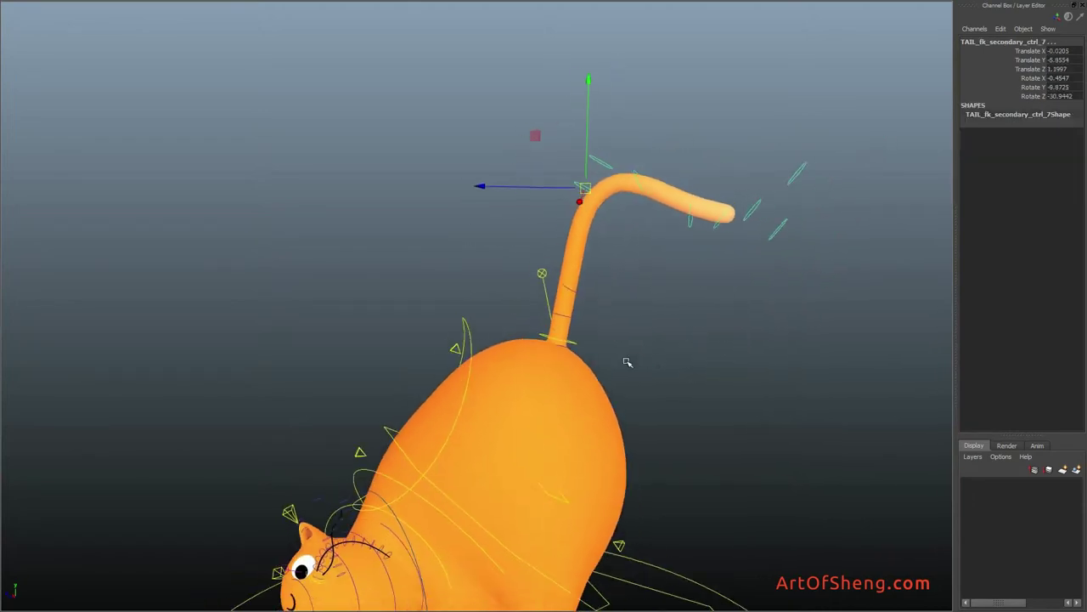
{"action": "left_click", "coordinate": [548, 334]}
{"action": "left_click", "coordinate": [468, 320]}
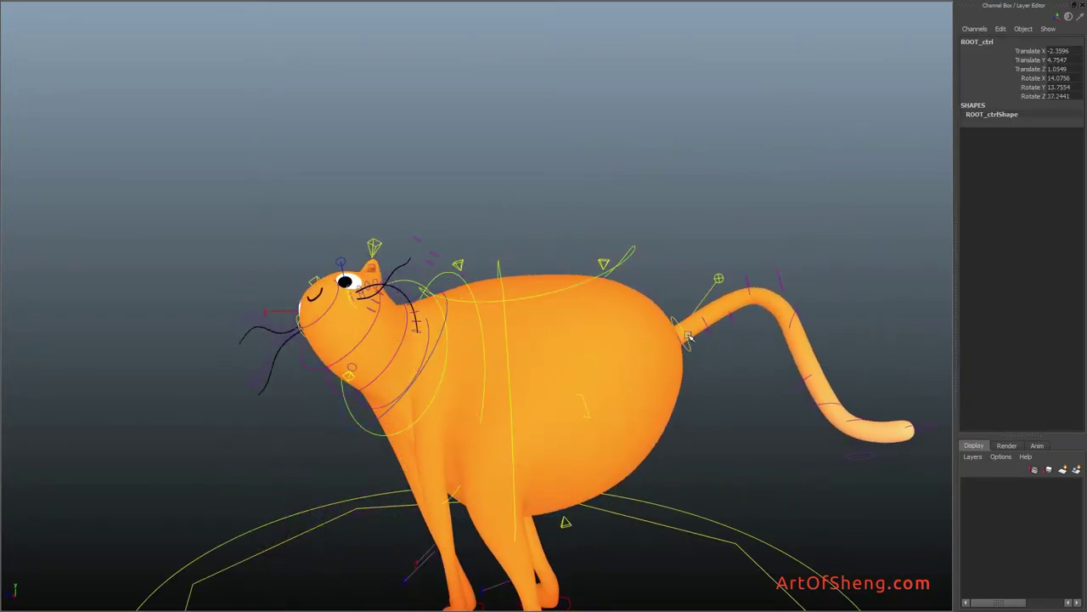
{"action": "left_click", "coordinate": [775, 239]}
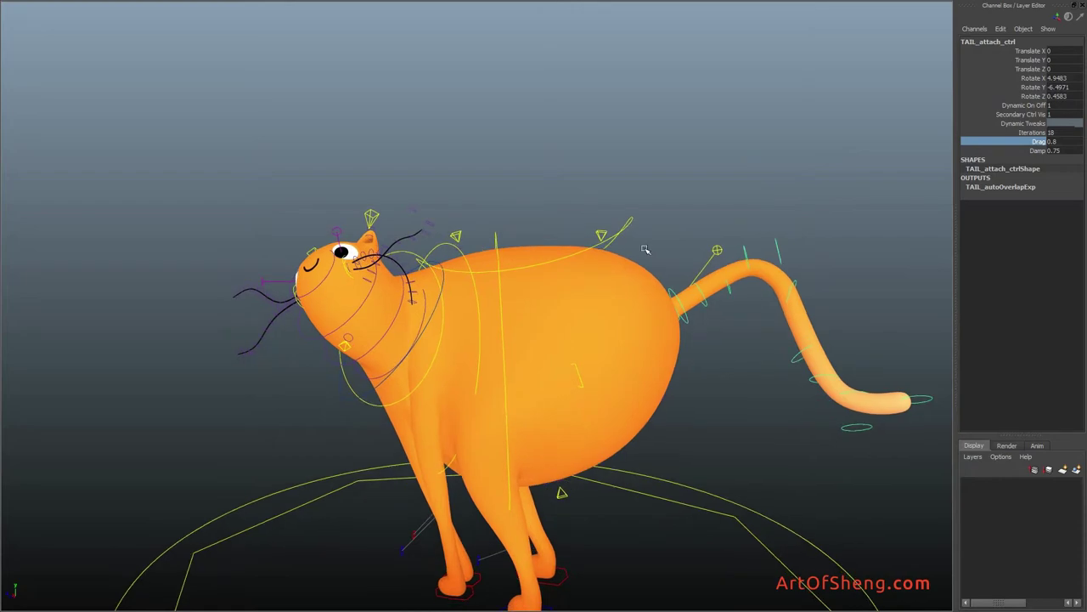
{"action": "left_click", "coordinate": [600, 239]}
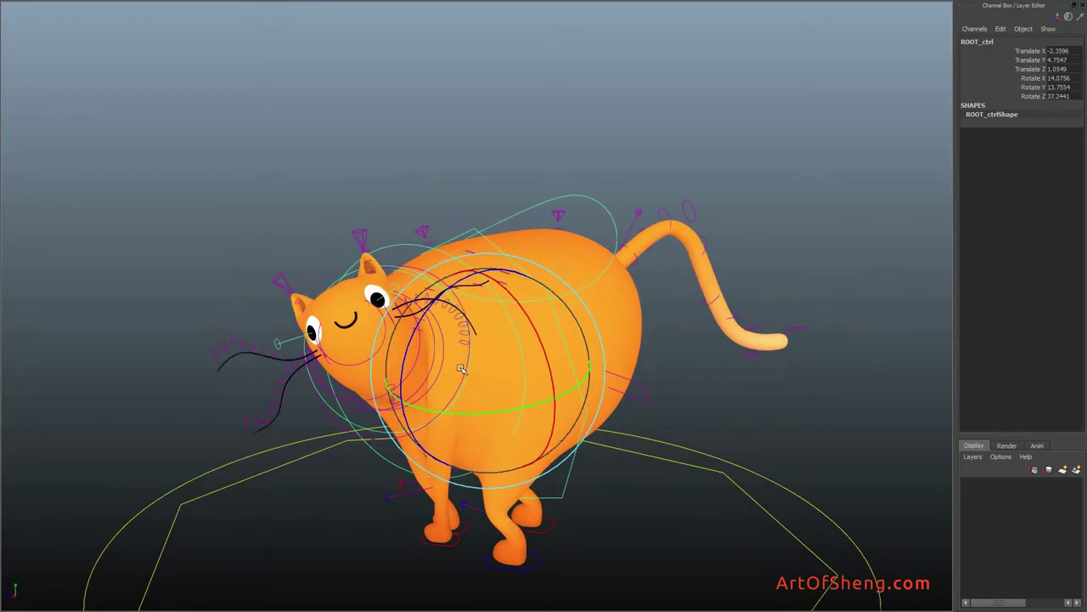
Step: Frame the cat's front legs and select L_FORE_FOOT_ctrl
{"action": "mouse_move", "coordinate": [491, 285]}
{"action": "left_mouse_down", "text": "alt"}
{"action": "mouse_move", "coordinate": [648, 194]}
{"action": "mouse_move", "coordinate": [604, 288]}
{"action": "mouse_move", "coordinate": [685, 236]}
{"action": "mouse_move", "coordinate": [533, 276]}
{"action": "mouse_move", "coordinate": [590, 430]}
{"action": "left_mouse_up", "text": "alt"}
{"action": "right_click_drag", "start_coordinate": [590, 430], "coordinate": [561, 488], "text": "alt"}
{"action": "left_click", "coordinate": [700, 334]}
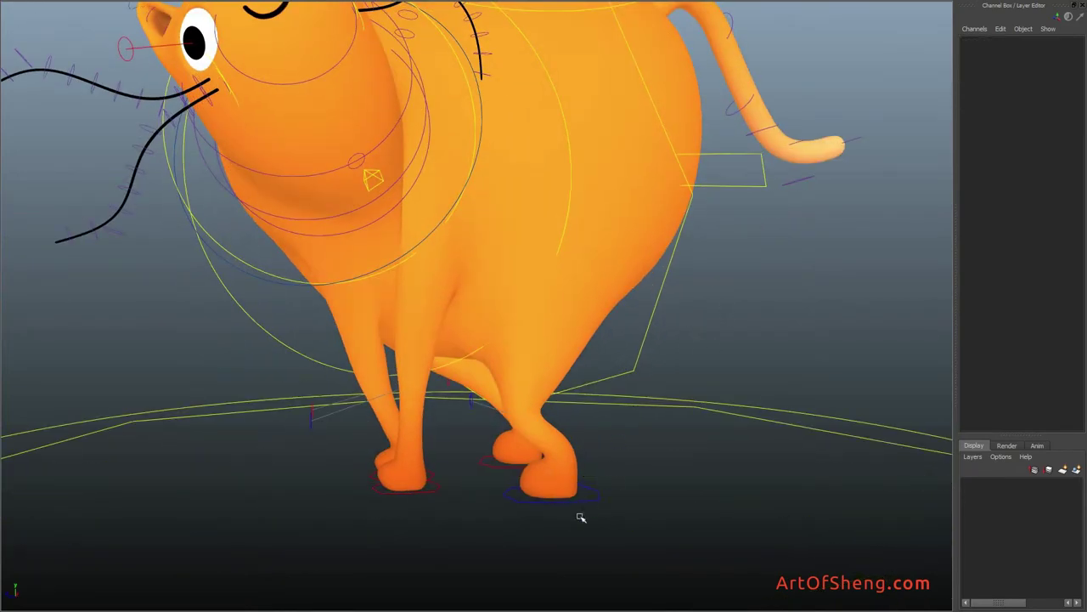
{"action": "right_click_drag", "start_coordinate": [505, 406], "coordinate": [376, 298], "text": "alt"}
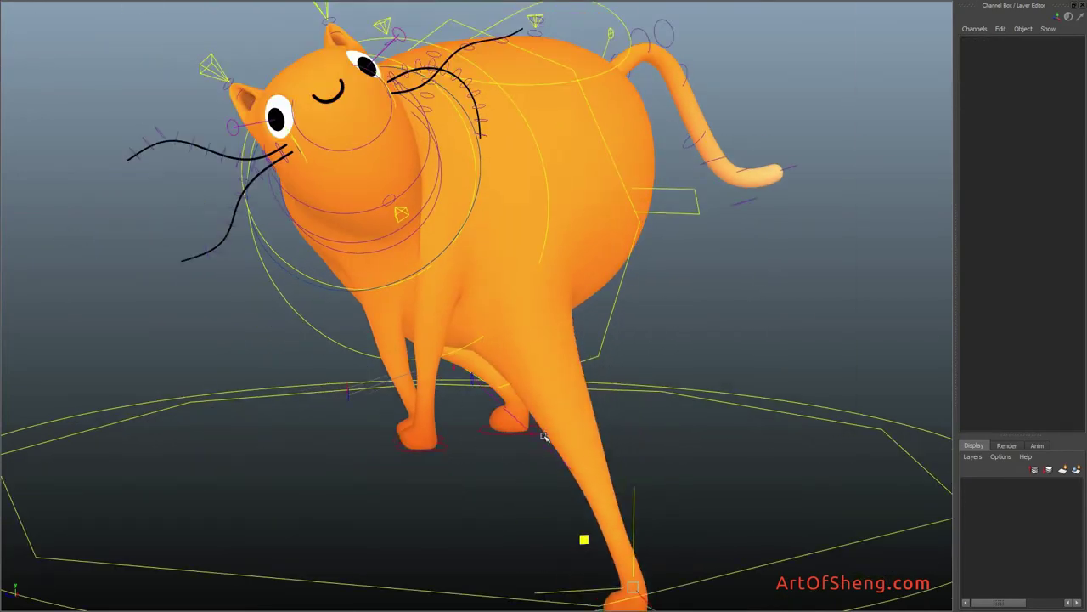
{"action": "scroll", "coordinate": [377, 298], "scroll_direction": "up", "scroll_amount": 5}
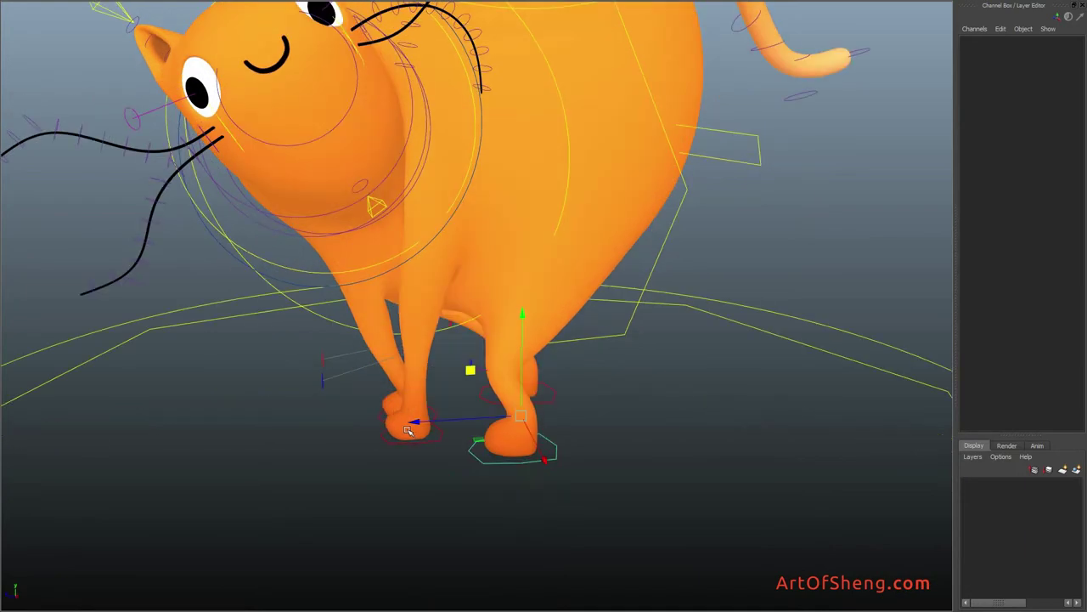
{"action": "left_click", "coordinate": [412, 435]}
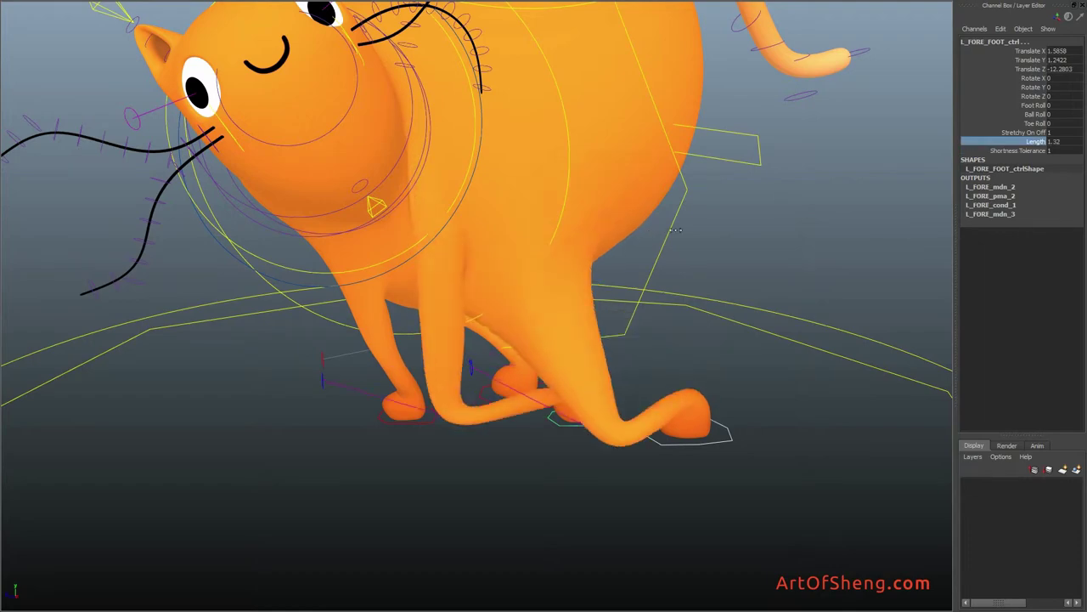
Step: Pull the front foot out to stretch the leg and set its Length to 1
{"action": "middle_click_drag", "start_coordinate": [646, 233], "coordinate": [648, 315]}
{"action": "mouse_move", "coordinate": [648, 315]}
{"action": "left_mouse_down", "text": "alt"}
{"action": "mouse_move", "coordinate": [766, 289]}
{"action": "mouse_move", "coordinate": [1003, 140]}
{"action": "left_mouse_up", "text": "alt"}
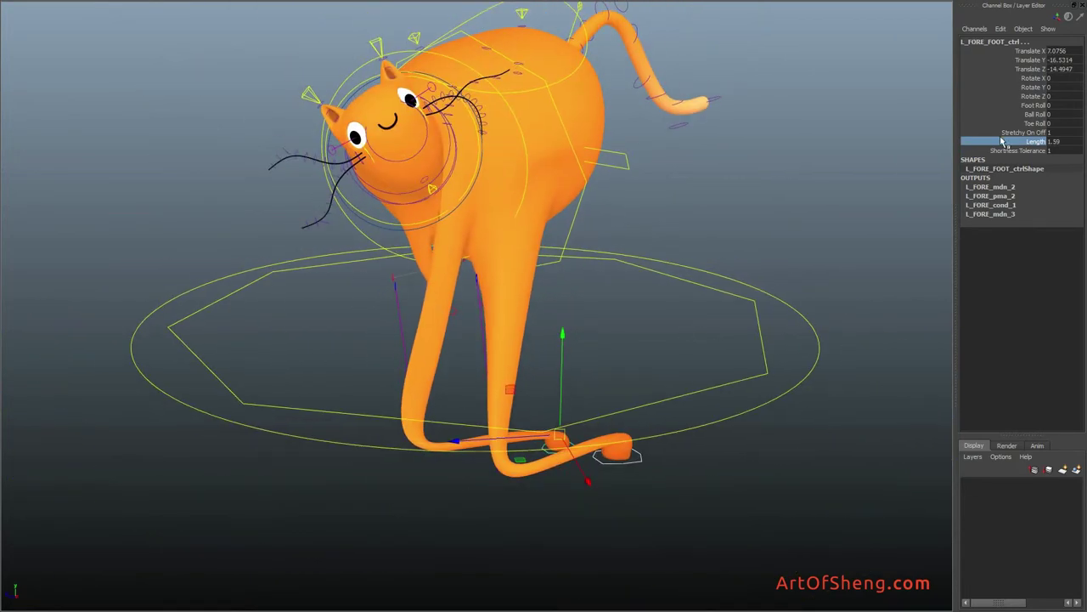
{"action": "left_click", "coordinate": [1011, 141]}
{"action": "middle_click_drag", "start_coordinate": [1010, 144], "coordinate": [854, 154]}
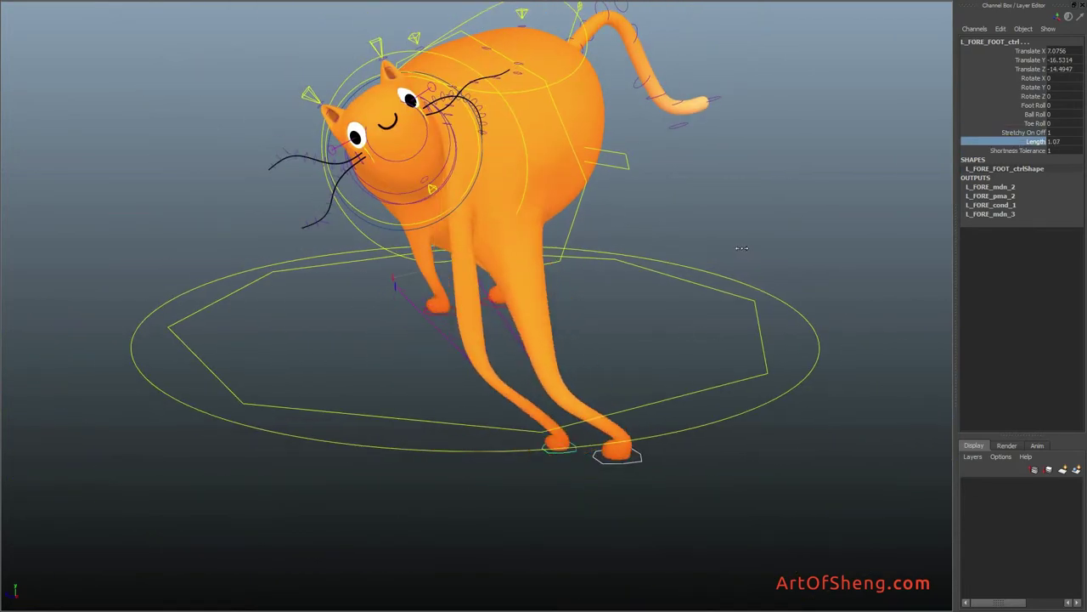
{"action": "type", "text": "1"}
{"action": "key", "text": "Return"}
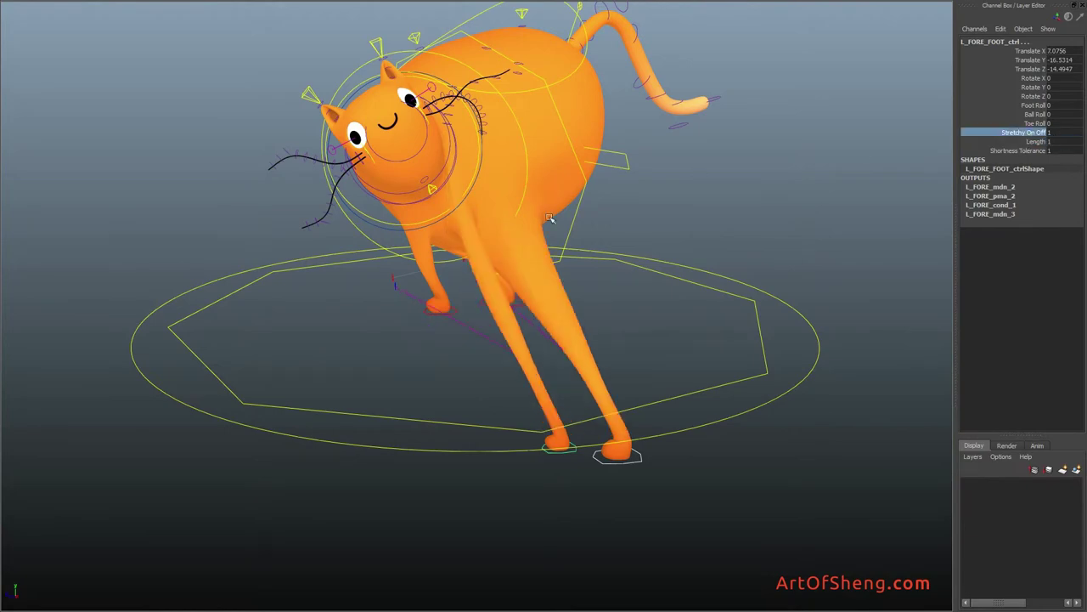
Step: Undo the foot edits to return the leg to its normal pose
{"action": "key", "text": "ctrl+z"}
{"action": "key", "text": "ctrl+z"}
{"action": "key", "text": "ctrl+z"}
{"action": "key", "text": "ctrl+z"}
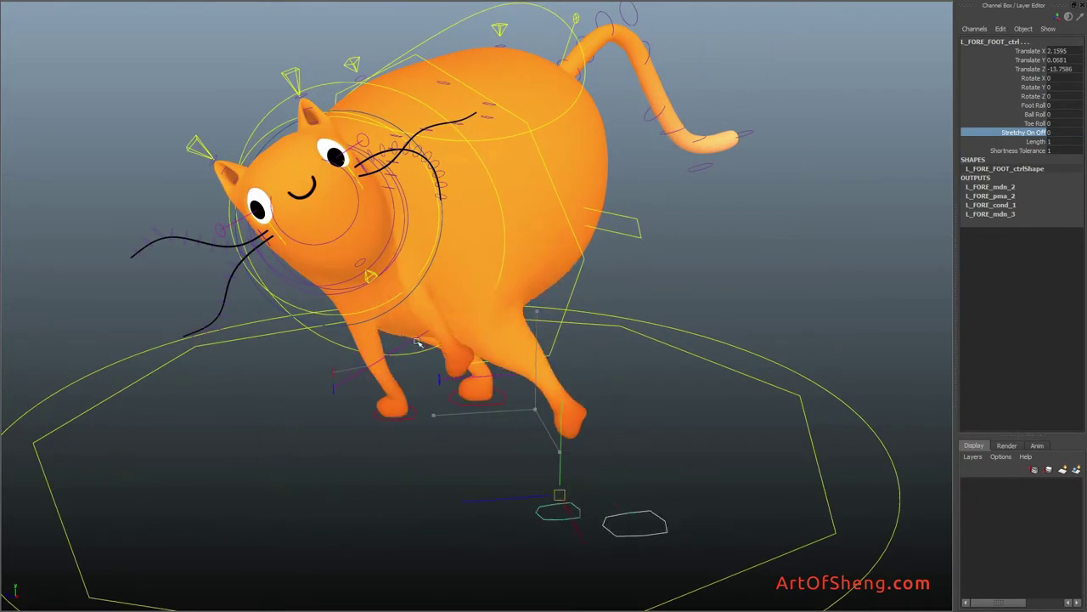
{"action": "key", "text": "ctrl+z"}
{"action": "key", "text": "ctrl+z"}
{"action": "key", "text": "ctrl+z"}
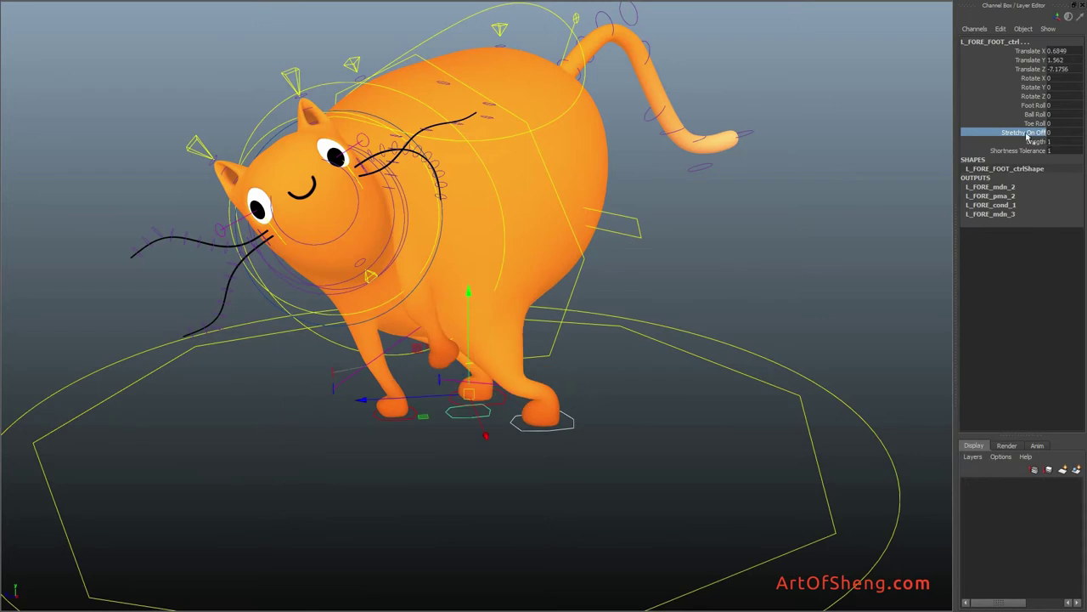
{"action": "key", "text": "ctrl+z"}
{"action": "key", "text": "ctrl+z"}
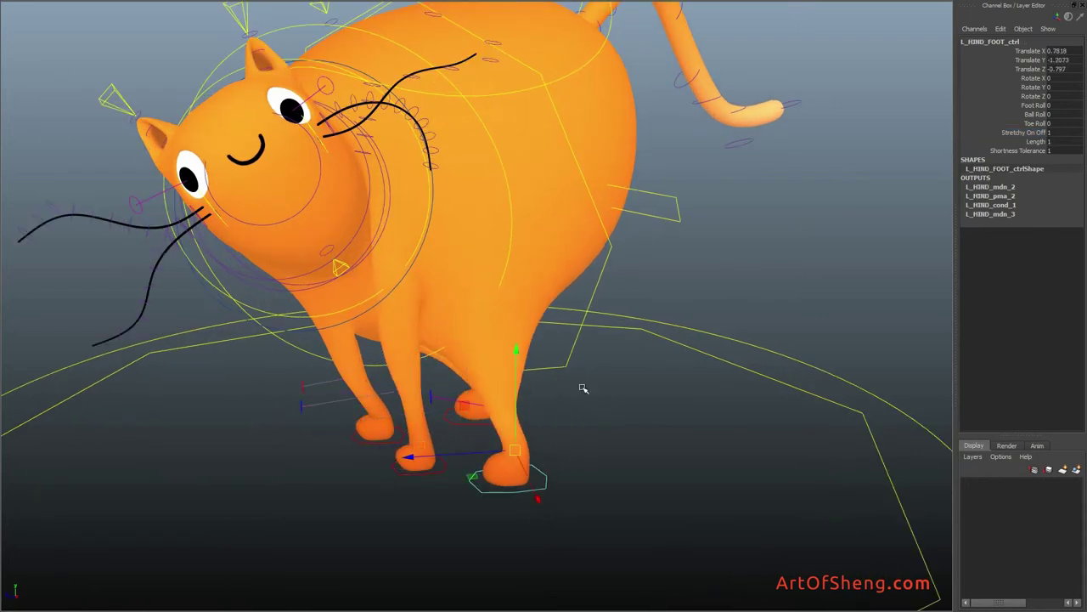
{"action": "key", "text": "ctrl+z"}
{"action": "key", "text": "ctrl+z"}
{"action": "key", "text": "ctrl+z"}
{"action": "key", "text": "ctrl+z"}
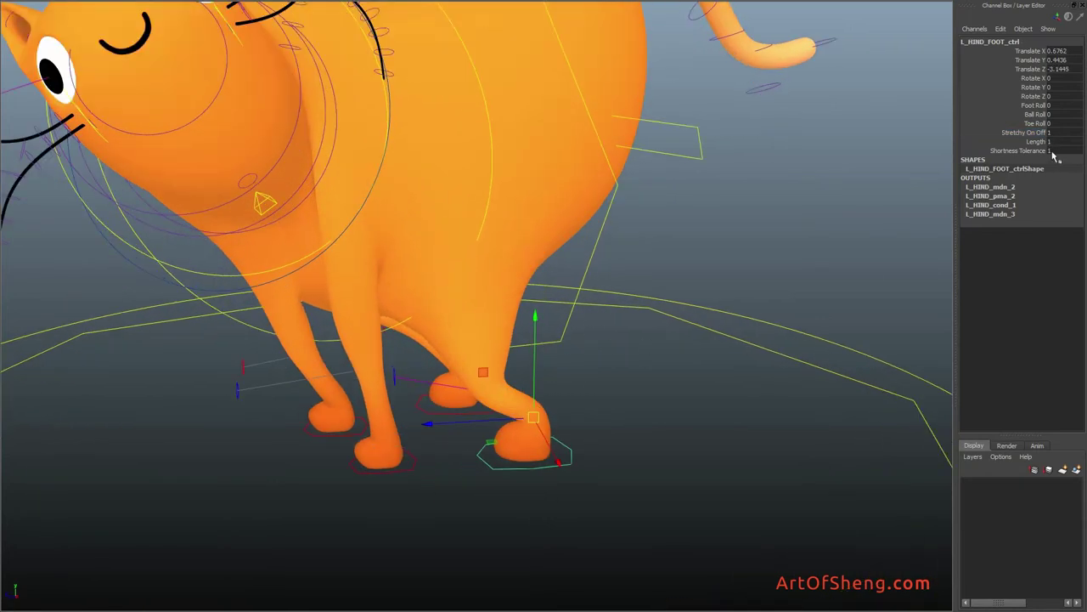
Step: Roll the left hind foot with Foot Roll and Toe Roll, then undo to rest
{"action": "left_click", "coordinate": [1034, 104]}
{"action": "middle_click_drag", "start_coordinate": [634, 202], "coordinate": [614, 211]}
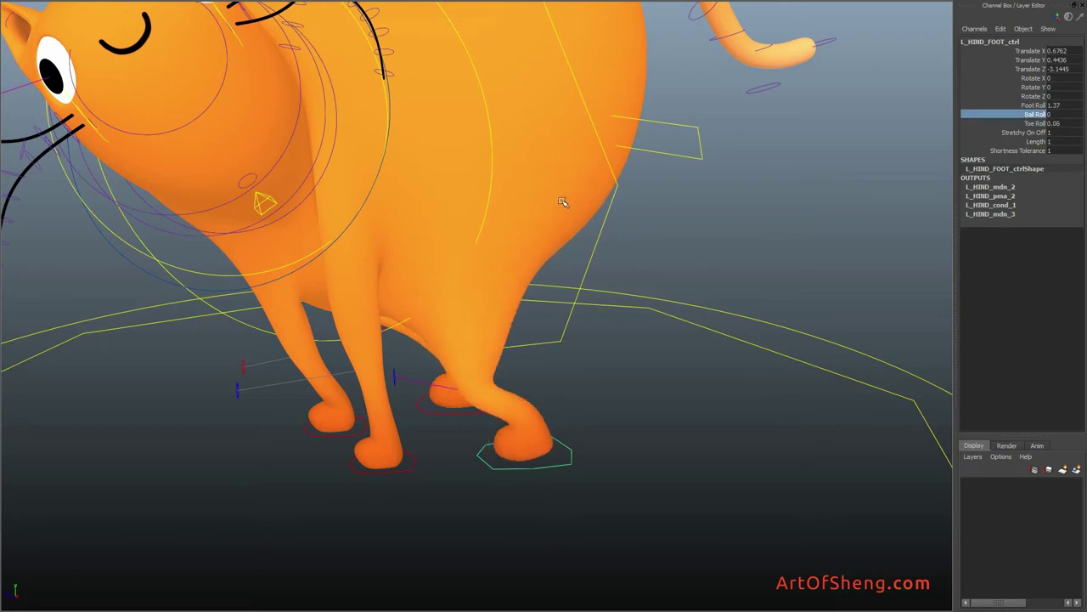
{"action": "key", "text": "ctrl+z"}
{"action": "key", "text": "ctrl+z"}
{"action": "key", "text": "ctrl+z"}
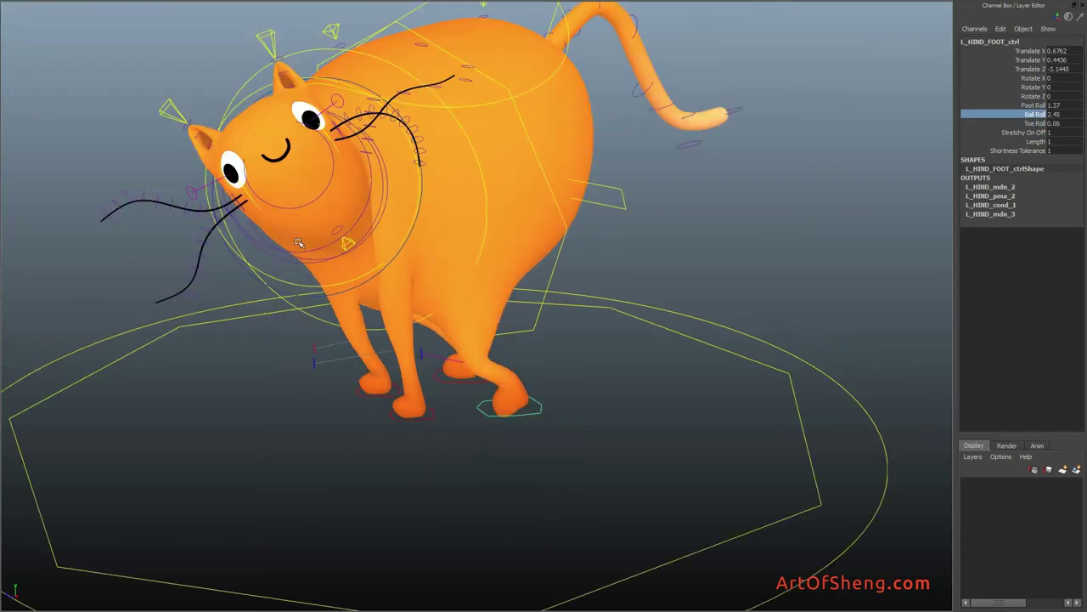
{"action": "key", "text": "ctrl+z"}
Step: Select the hind knee pole control, then the left hind foot control, from a front-side view
{"action": "left_click", "coordinate": [422, 352]}
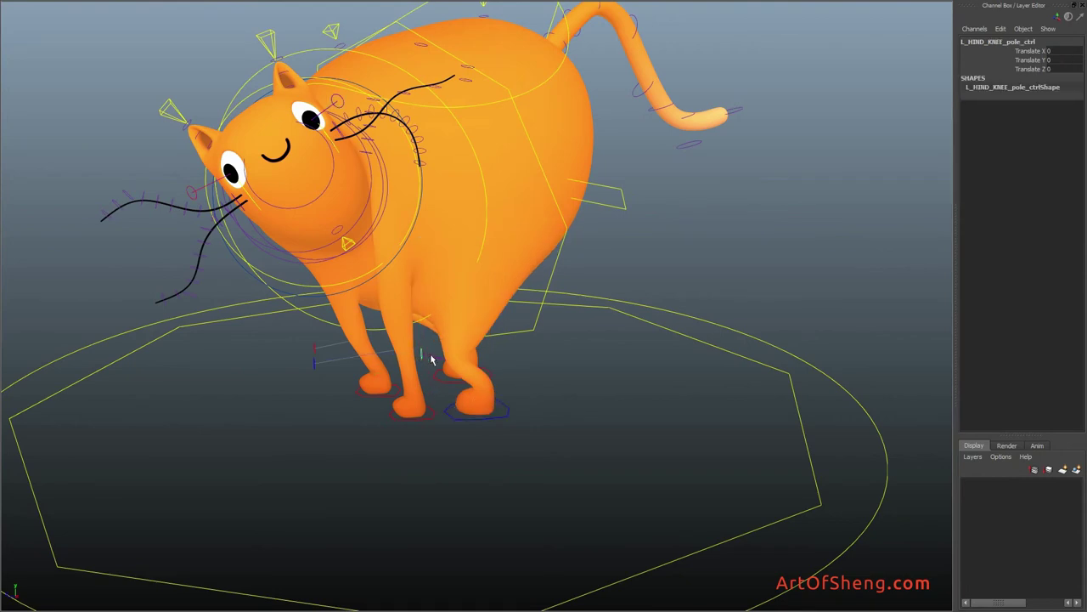
{"action": "left_click_drag", "start_coordinate": [431, 359], "coordinate": [402, 348], "text": "alt"}
{"action": "left_click", "coordinate": [425, 435]}
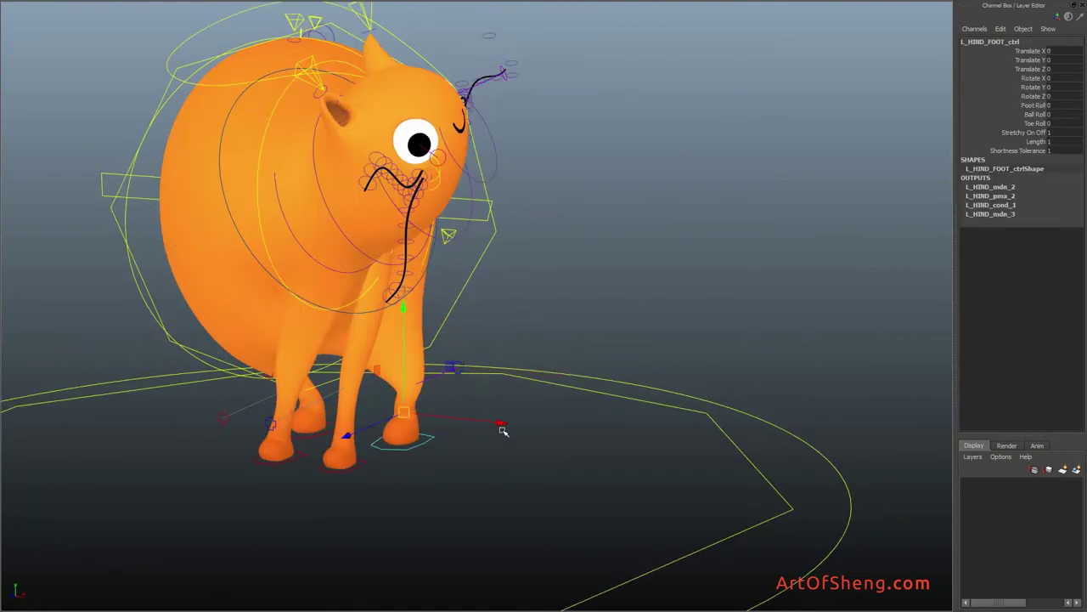
Step: Leave the foot control with the Move tool active, deselect, and zoom in on a front view
{"action": "key", "text": "e"}
{"action": "key", "text": "w"}
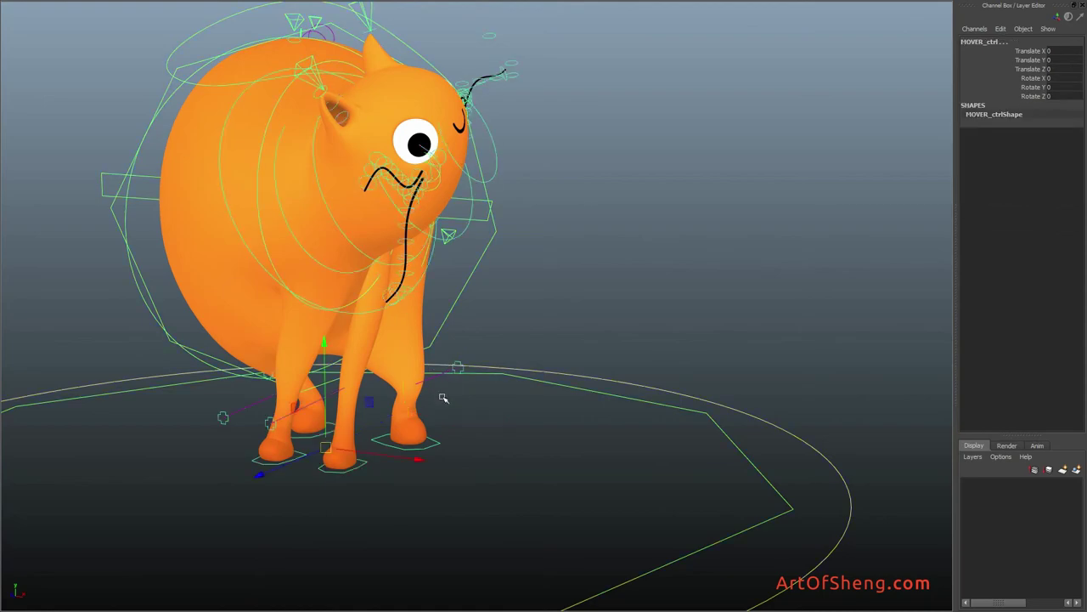
{"action": "left_click", "coordinate": [578, 267]}
{"action": "mouse_move", "coordinate": [650, 236]}
{"action": "left_mouse_down", "text": "alt"}
{"action": "mouse_move", "coordinate": [592, 243]}
{"action": "mouse_move", "coordinate": [397, 218]}
{"action": "mouse_move", "coordinate": [458, 279]}
{"action": "mouse_move", "coordinate": [459, 204]}
{"action": "left_mouse_up", "text": "alt"}
{"action": "scroll", "coordinate": [459, 279], "scroll_direction": "up", "scroll_amount": 3}
{"action": "scroll", "coordinate": [478, 280], "scroll_direction": "up", "scroll_amount": 3}
Step: Select the eye control, then deselect and frame a close-up of the cat's face
{"action": "left_click", "coordinate": [456, 198]}
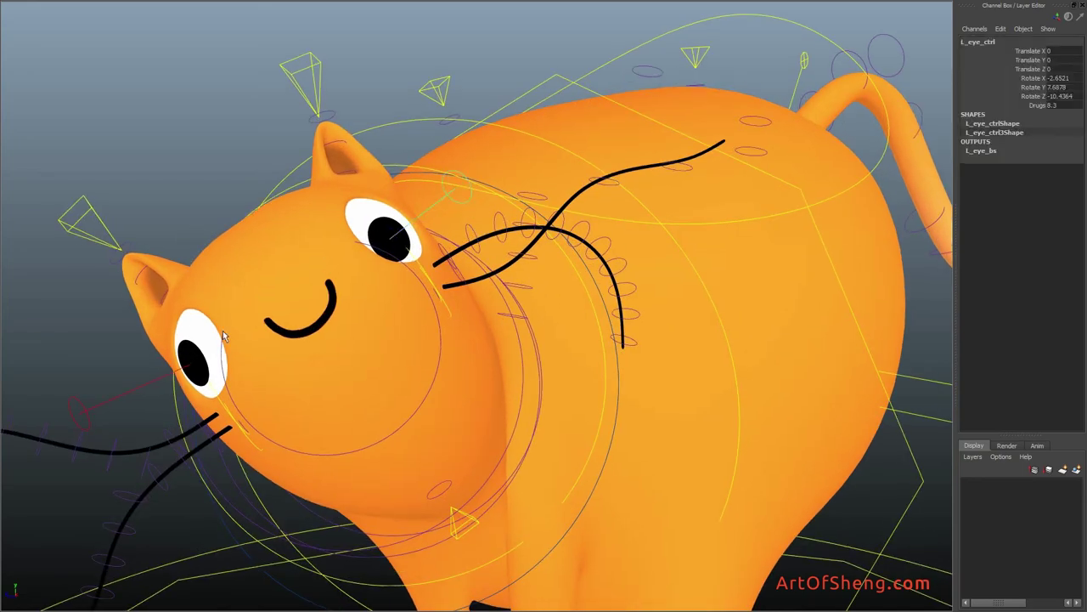
{"action": "mouse_move", "coordinate": [706, 152]}
{"action": "left_mouse_down", "text": "alt"}
{"action": "mouse_move", "coordinate": [393, 165]}
{"action": "mouse_move", "coordinate": [404, 227]}
{"action": "left_mouse_up", "text": "alt"}
{"action": "left_click", "coordinate": [393, 164]}
{"action": "scroll", "coordinate": [442, 176], "scroll_direction": "up", "scroll_amount": 3}
{"action": "left_click_drag", "start_coordinate": [443, 176], "coordinate": [592, 87], "text": "alt"}
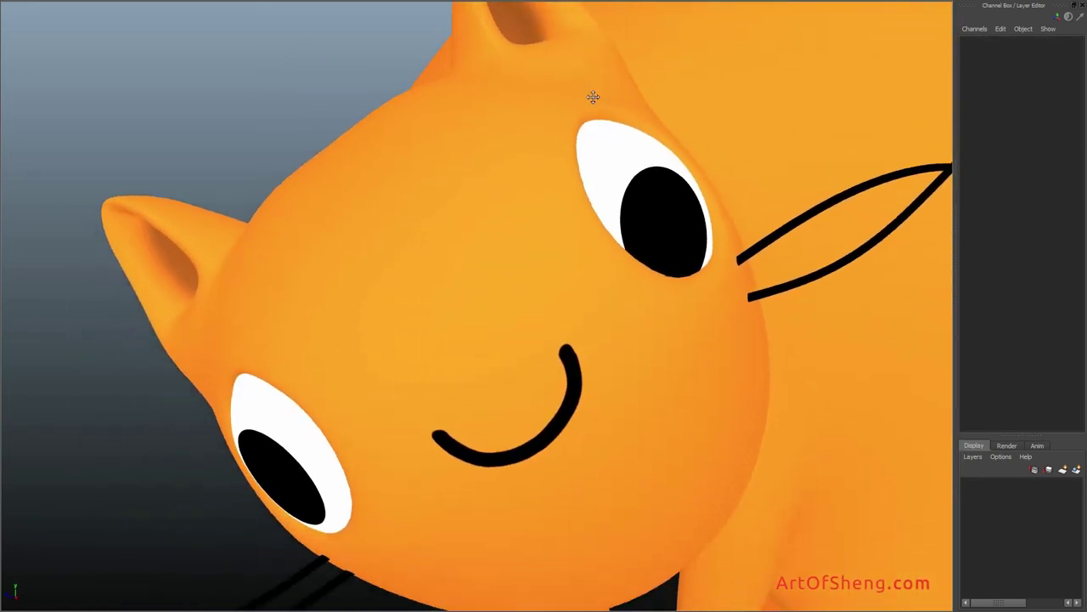